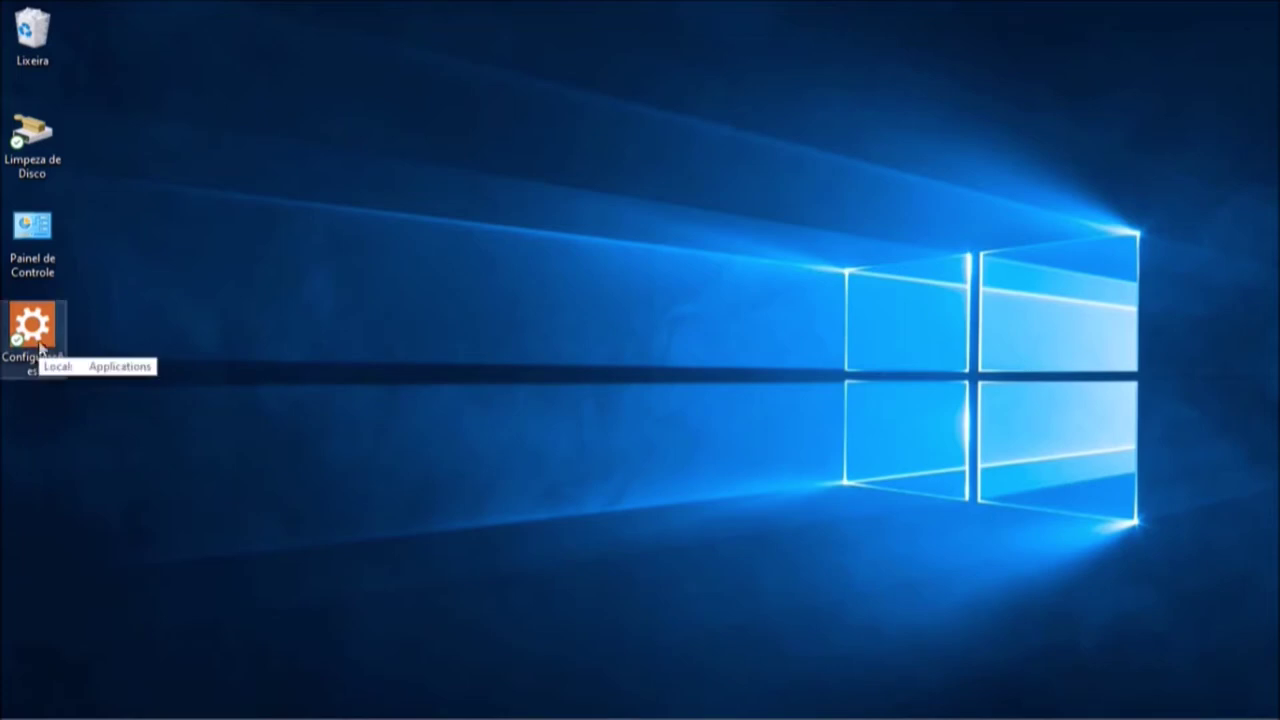
# Open Configurações from the desktop shortcut and go to the Windows Update advanced options under Atualização e Segurança.
pyautogui.click(40, 347)
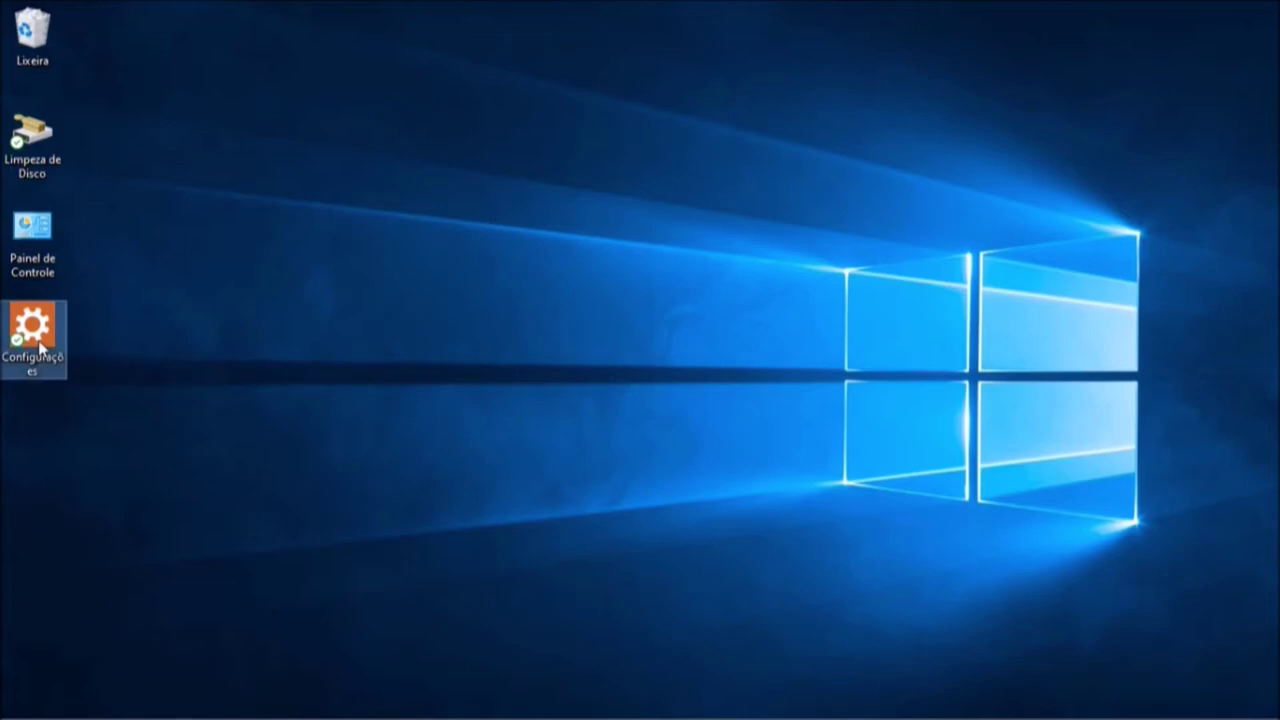
pyautogui.rightClick(40, 347)
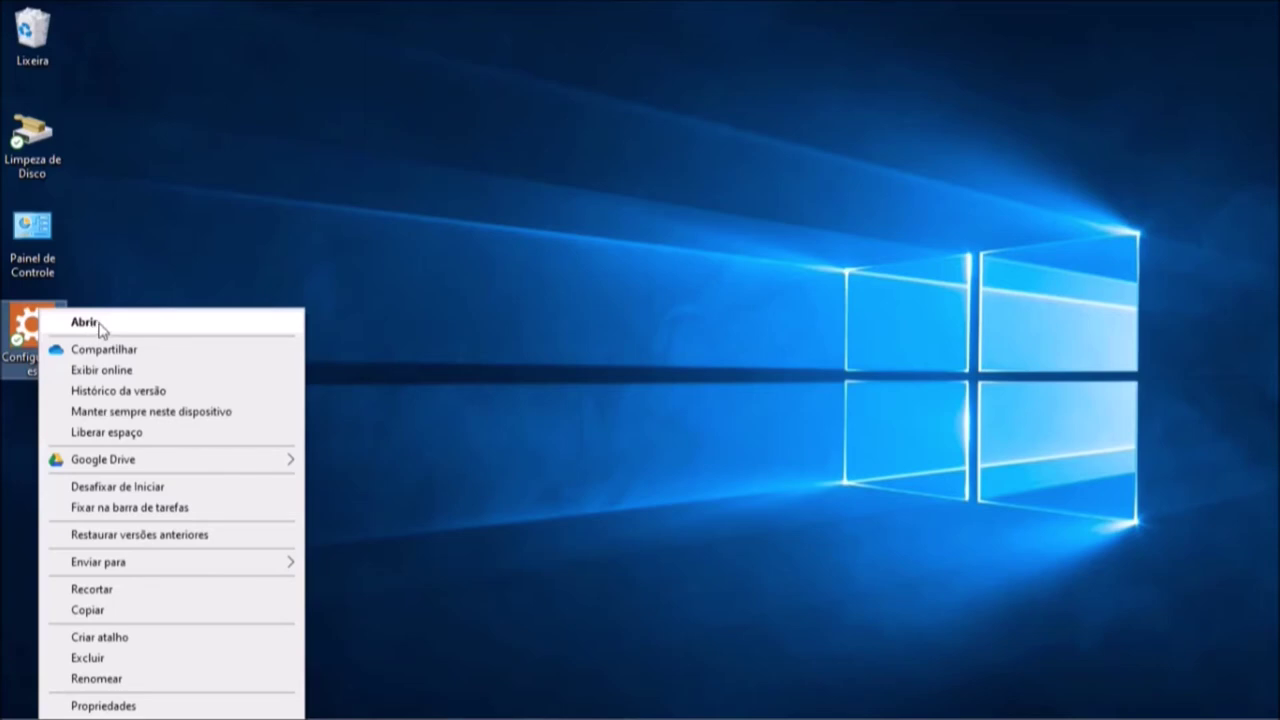
pyautogui.click(85, 322)
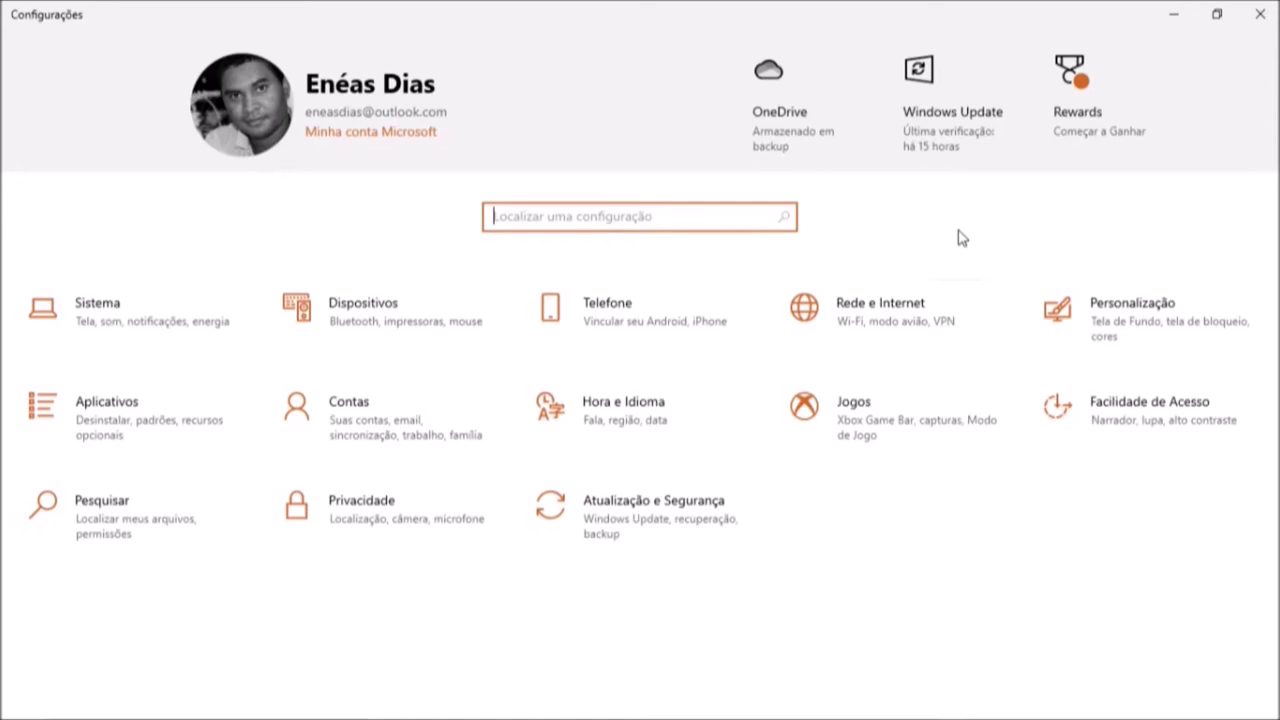
pyautogui.click(646, 538)
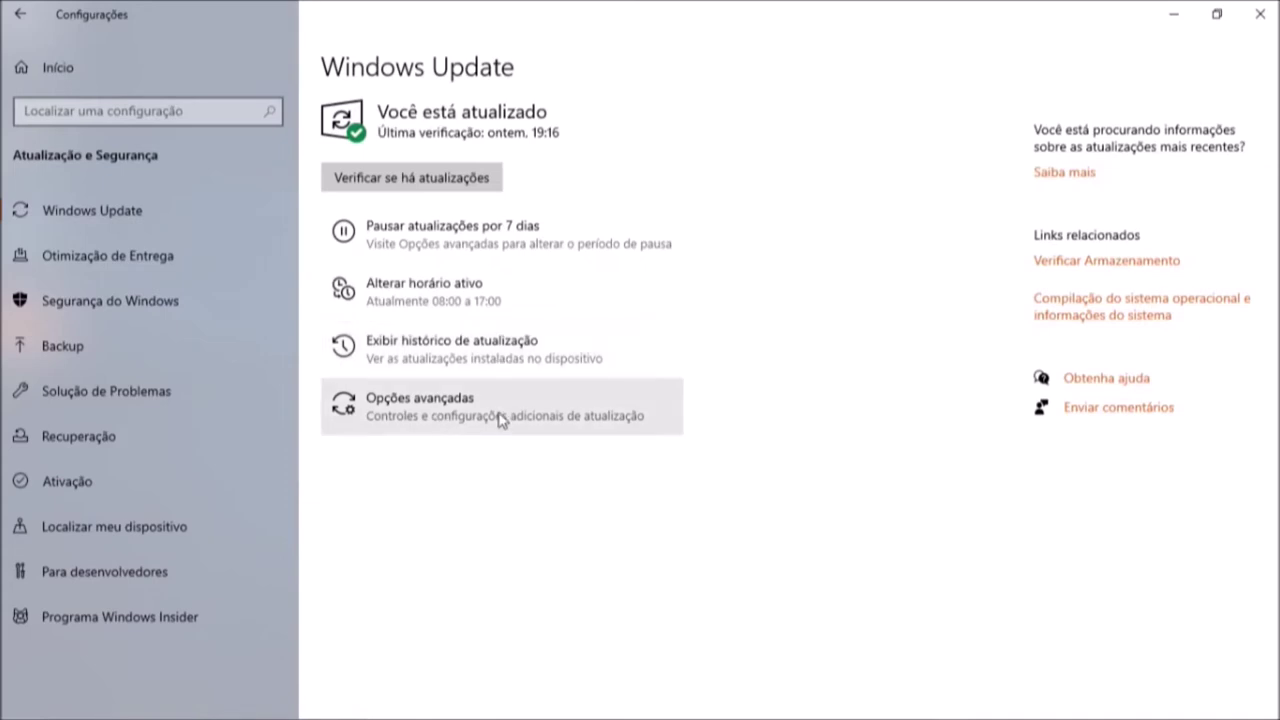
pyautogui.click(444, 417)
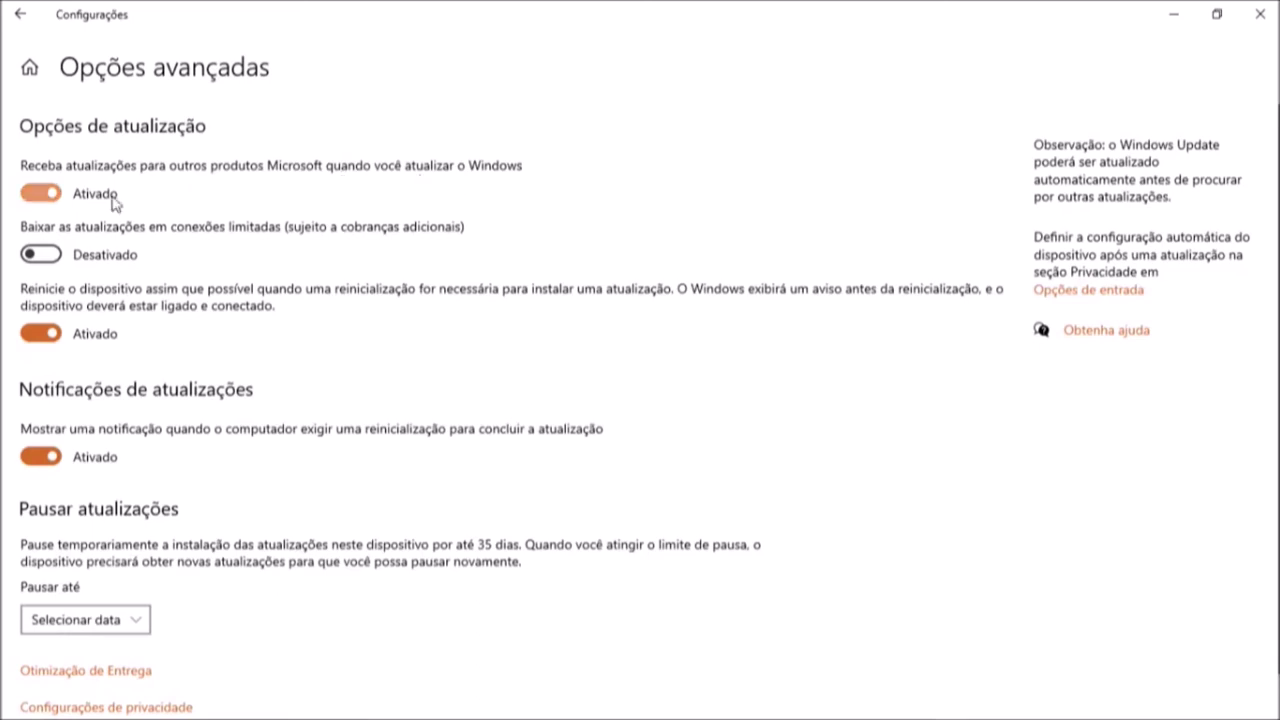
# Turn receiving updates for other Microsoft products off and back on.
pyautogui.click(40, 196)
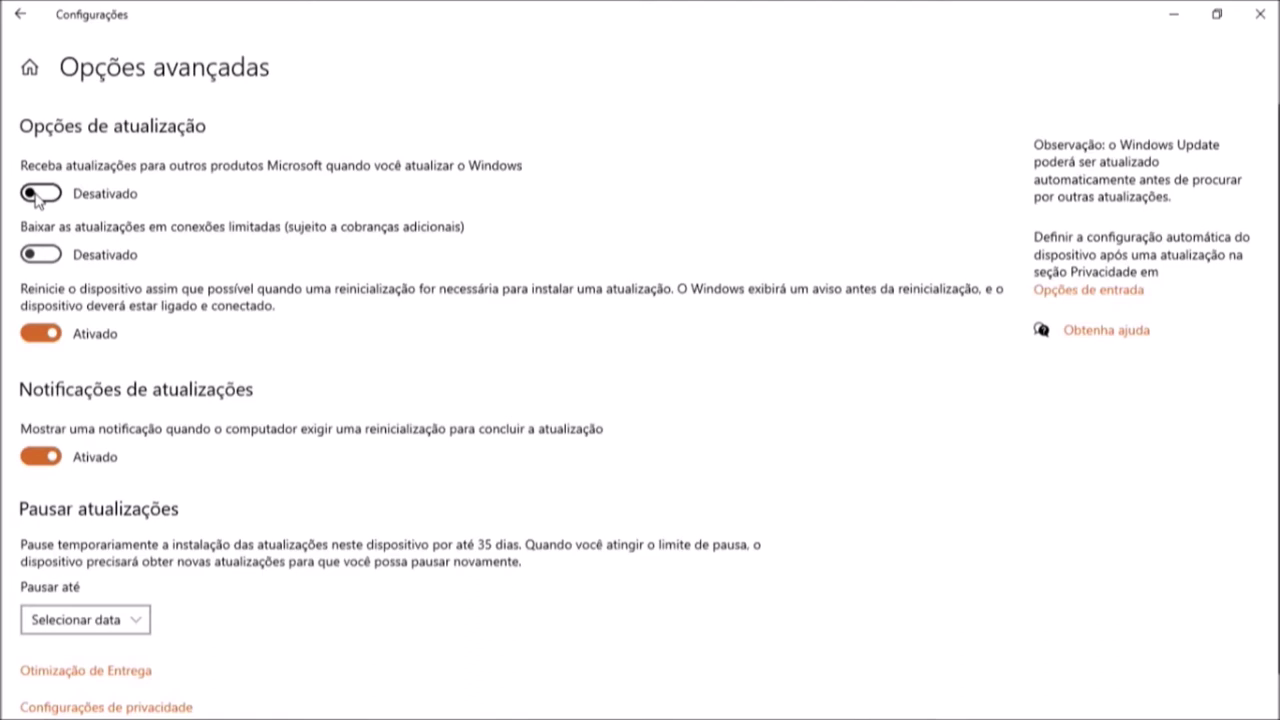
pyautogui.click(55, 200)
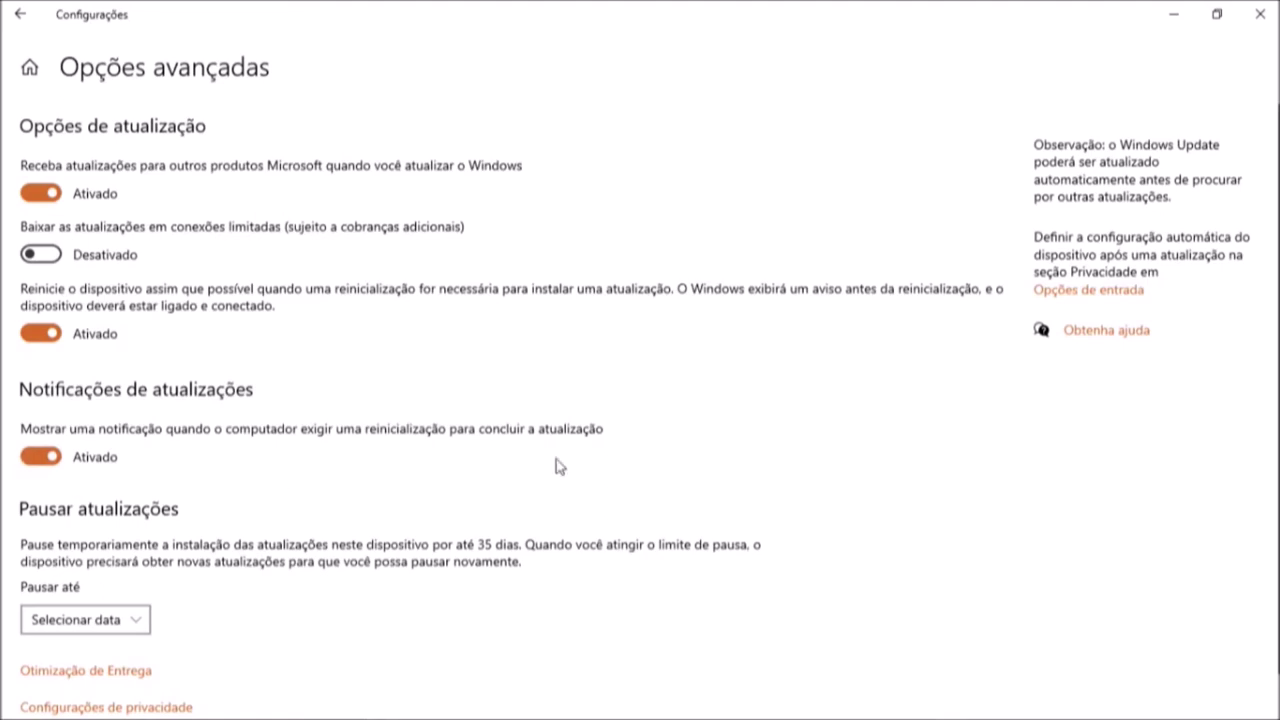
# Examine the dates offered under Pausar até for pausing updates, and close the list without choosing one.
pyautogui.scroll(-1, 224, 452)
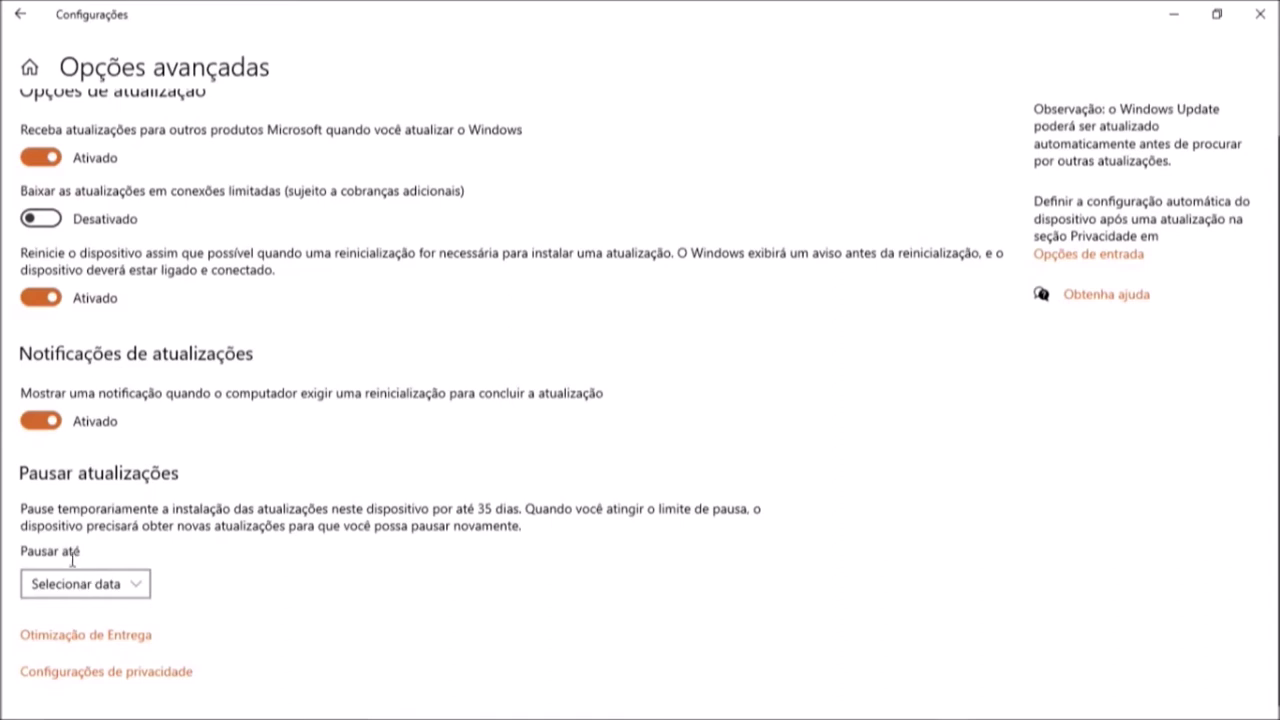
pyautogui.click(137, 590)
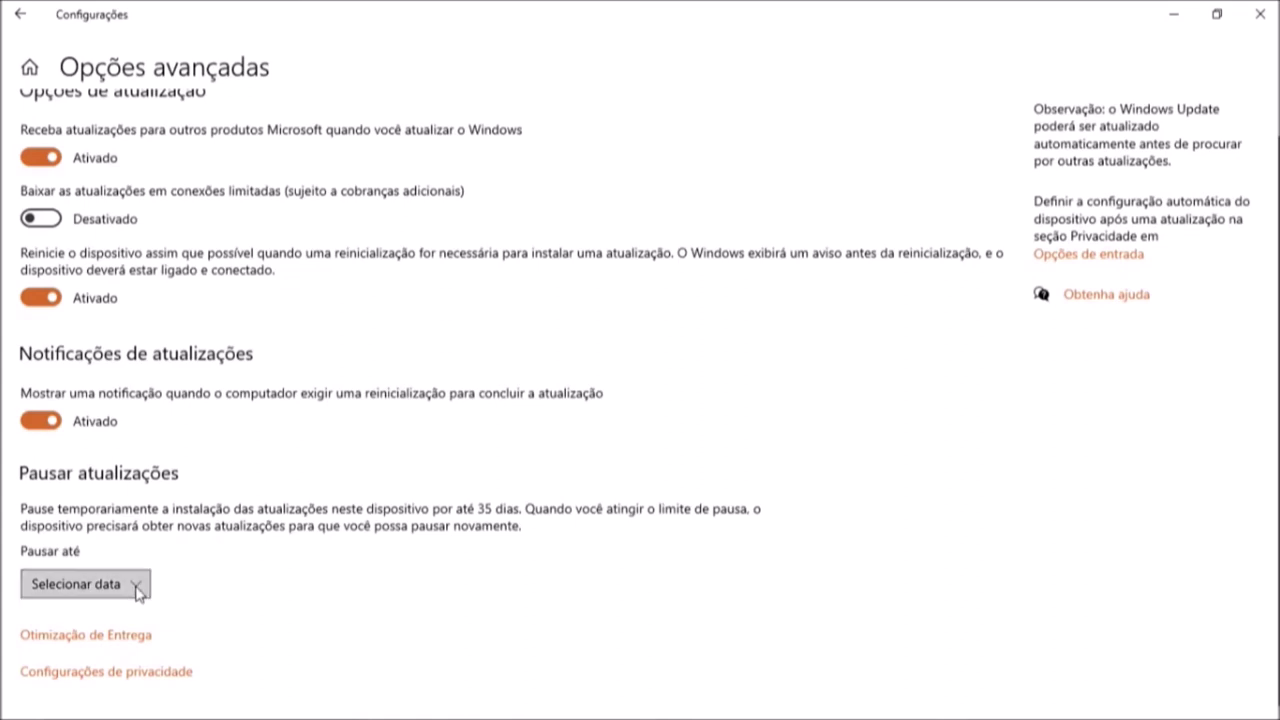
pyautogui.click(137, 588)
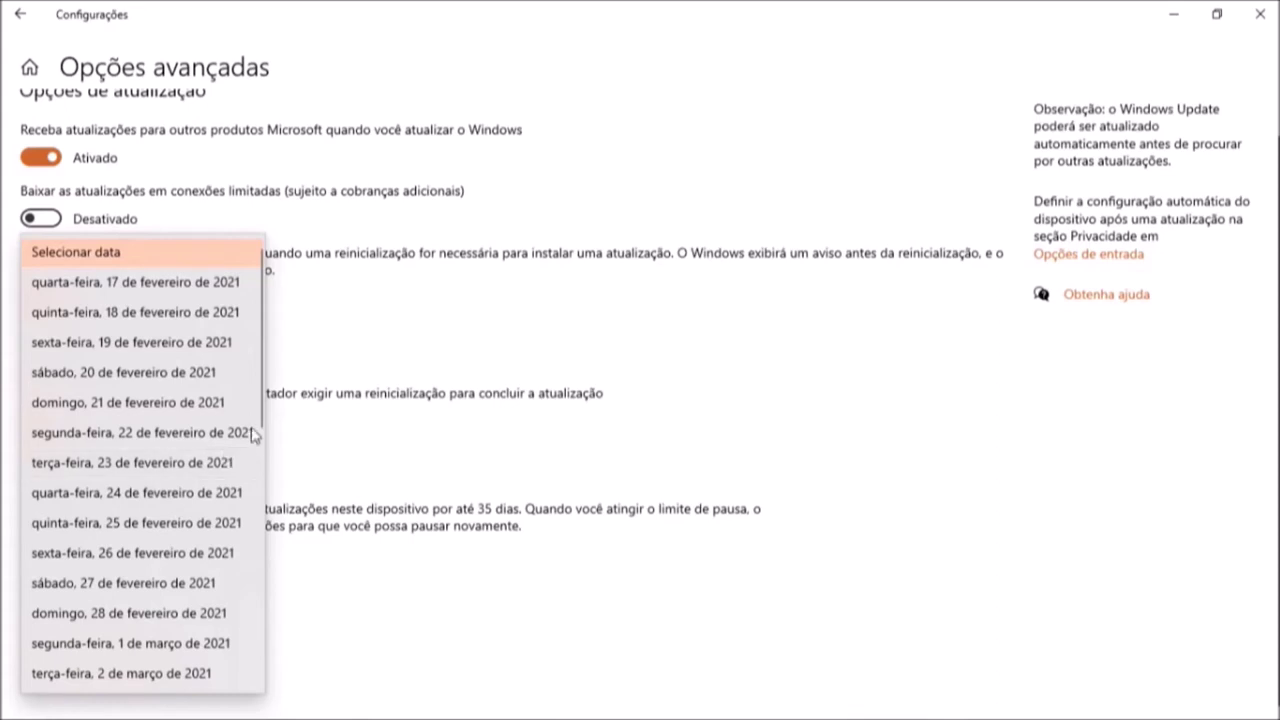
pyautogui.moveTo(258, 420); pyautogui.dragTo(258, 628)
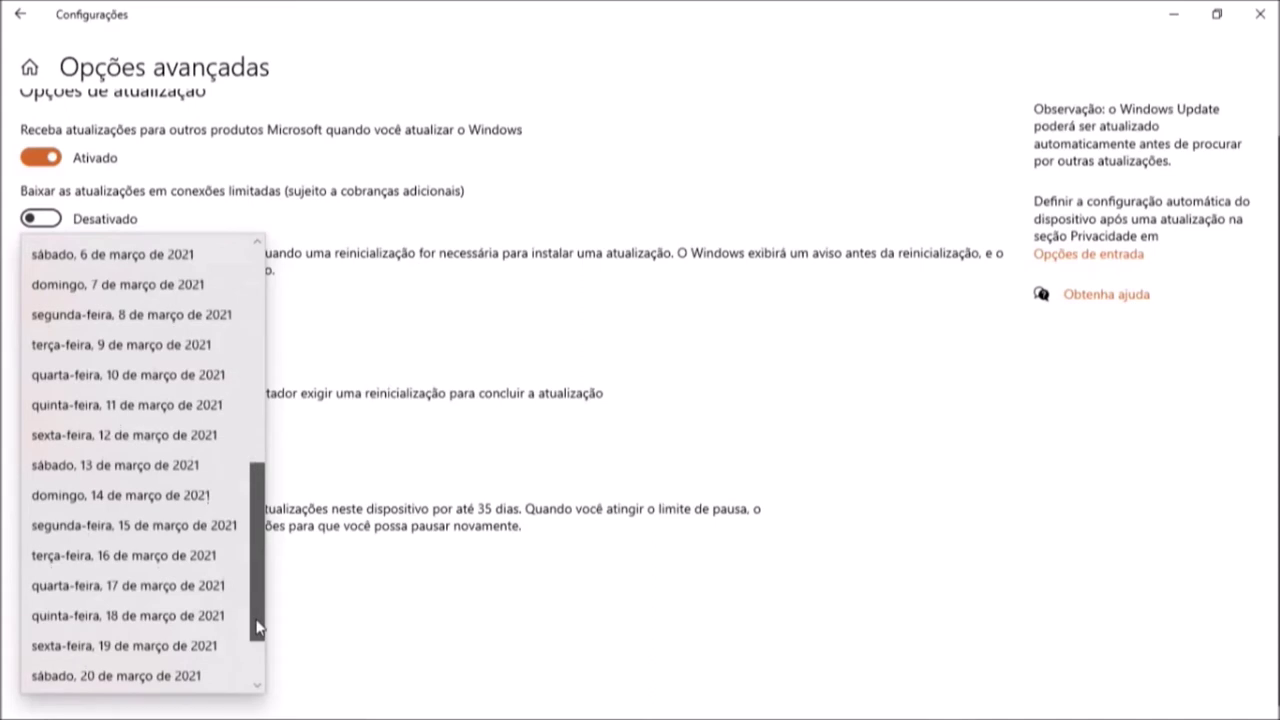
pyautogui.moveTo(258, 628); pyautogui.dragTo(256, 674)
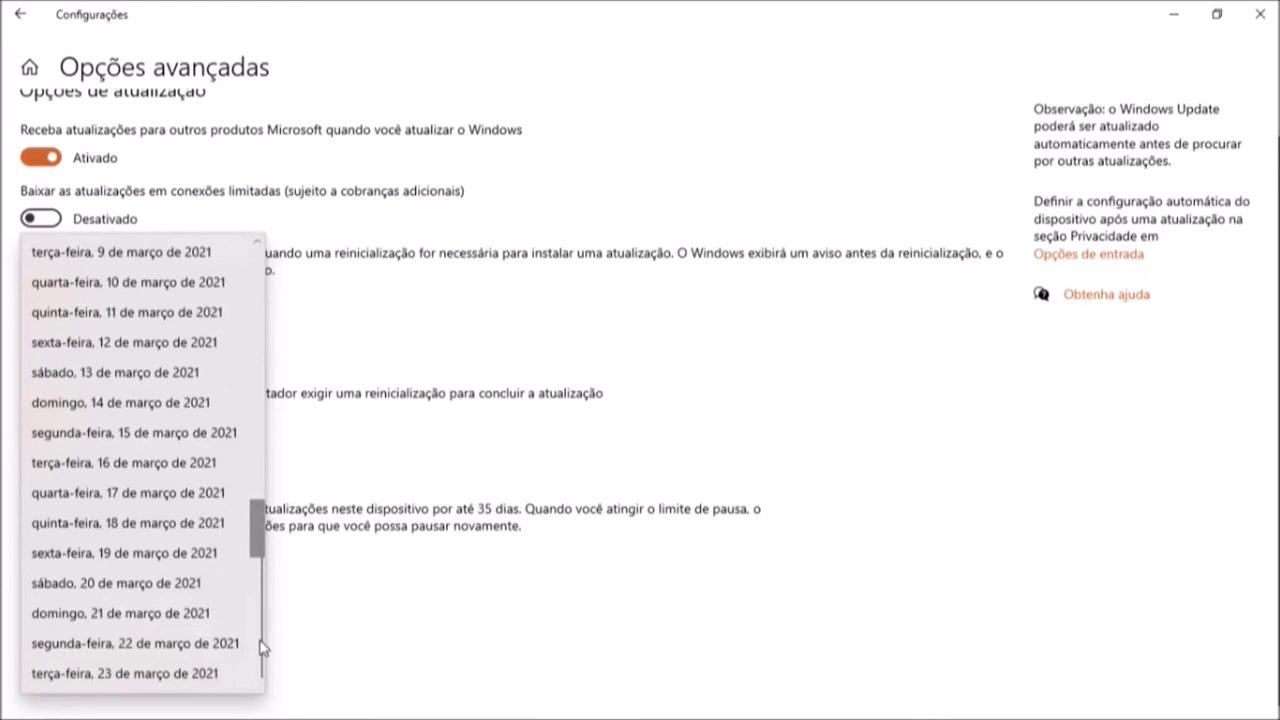
pyautogui.moveTo(252, 593); pyautogui.dragTo(268, 286)
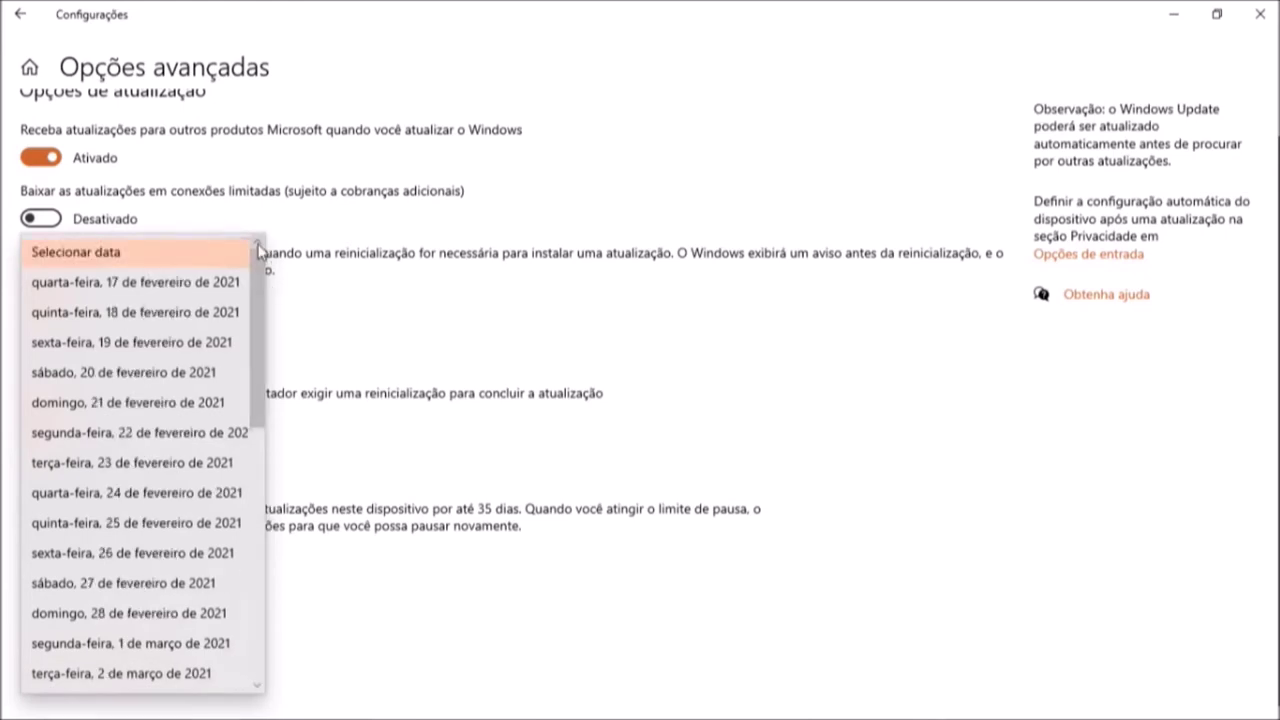
pyautogui.click(350, 312)
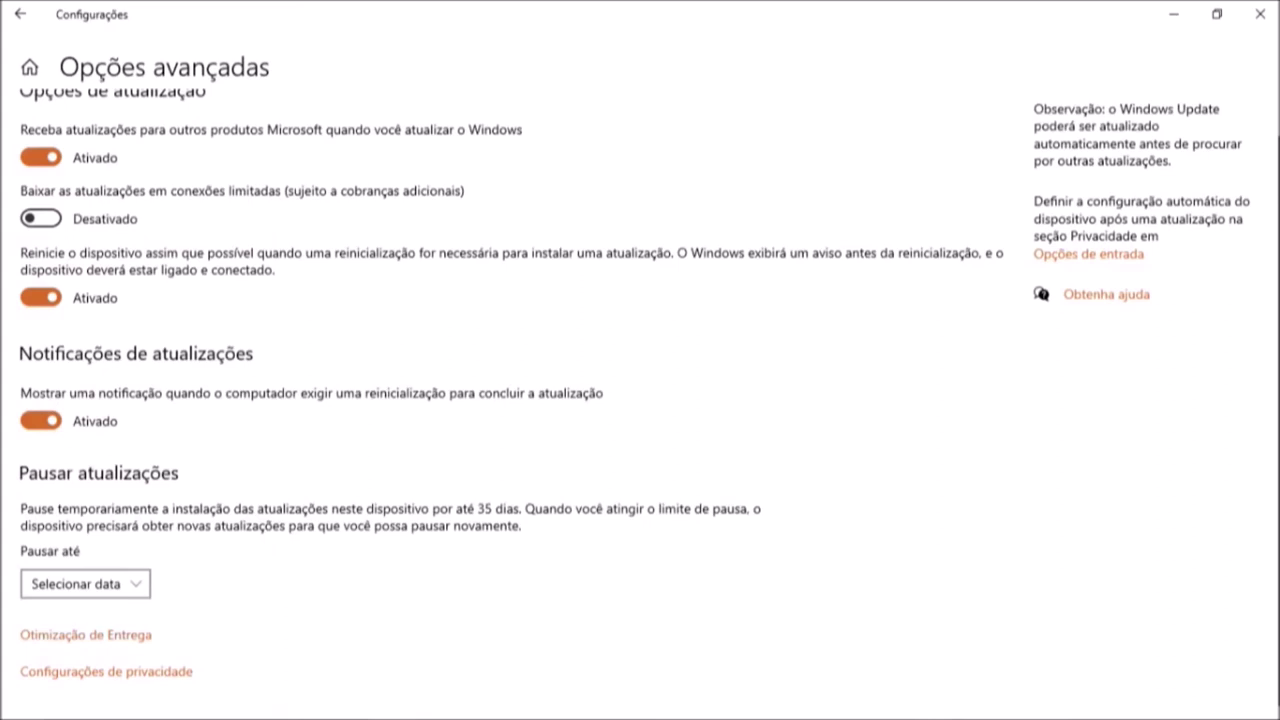
# In Otimização de Entrega, allow downloads from other computers, limited to computers on the local network (Computadores na minha rede local).
pyautogui.click(125, 643)
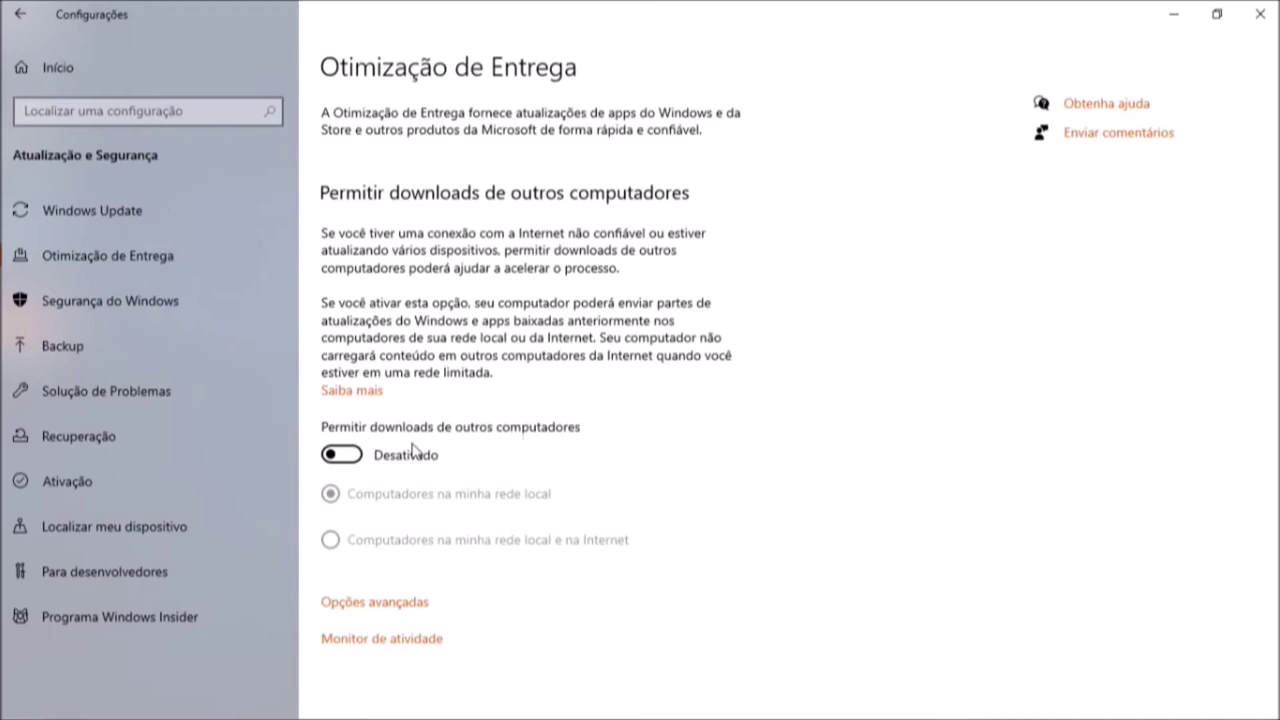
pyautogui.click(358, 458)
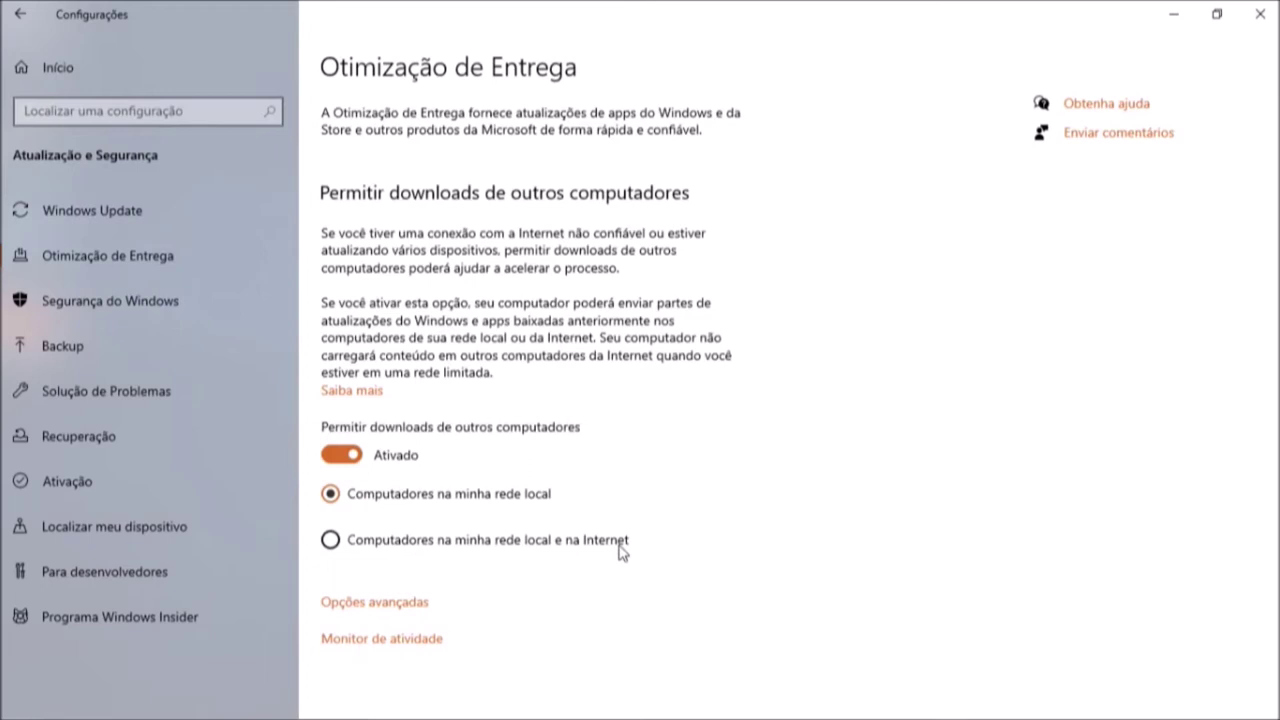
pyautogui.click(331, 541)
pyautogui.click(331, 495)
# Examine the download and upload bandwidth limits in the Otimização de Entrega advanced options, and return to the update advanced options.
pyautogui.click(388, 608)
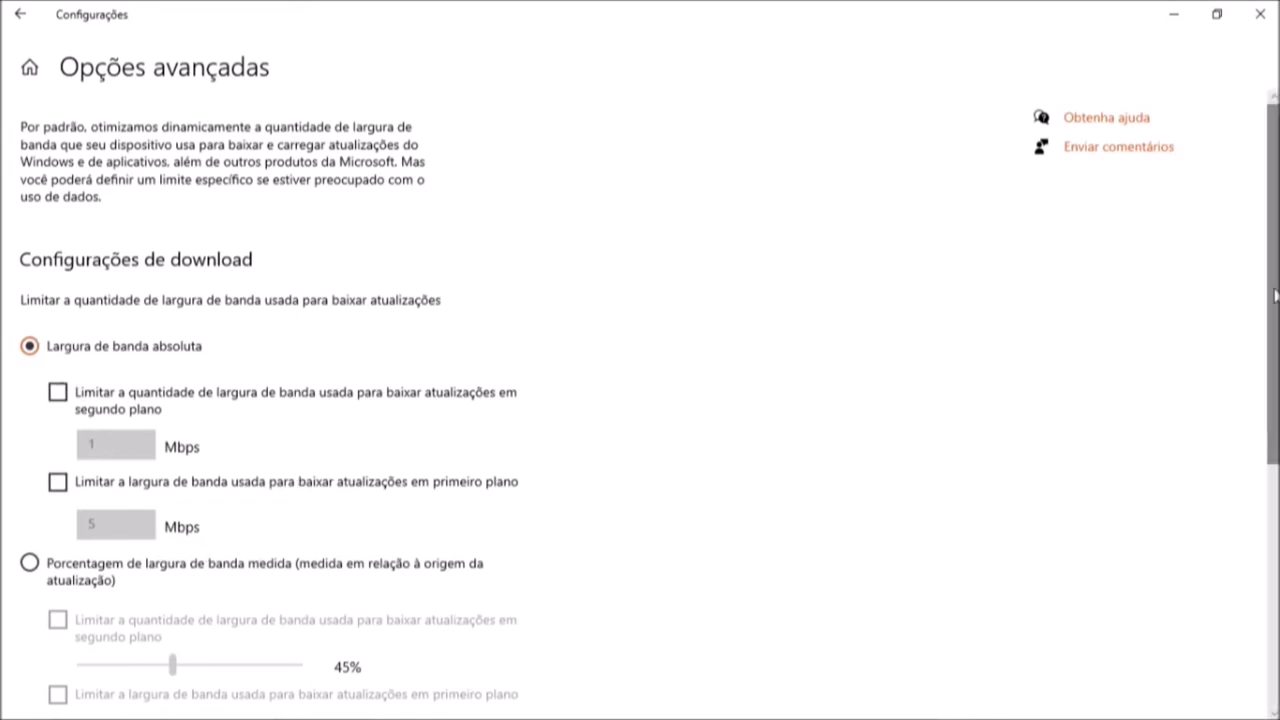
pyautogui.scroll(-2, 1275, 385)
pyautogui.scroll(-3, 1275, 385)
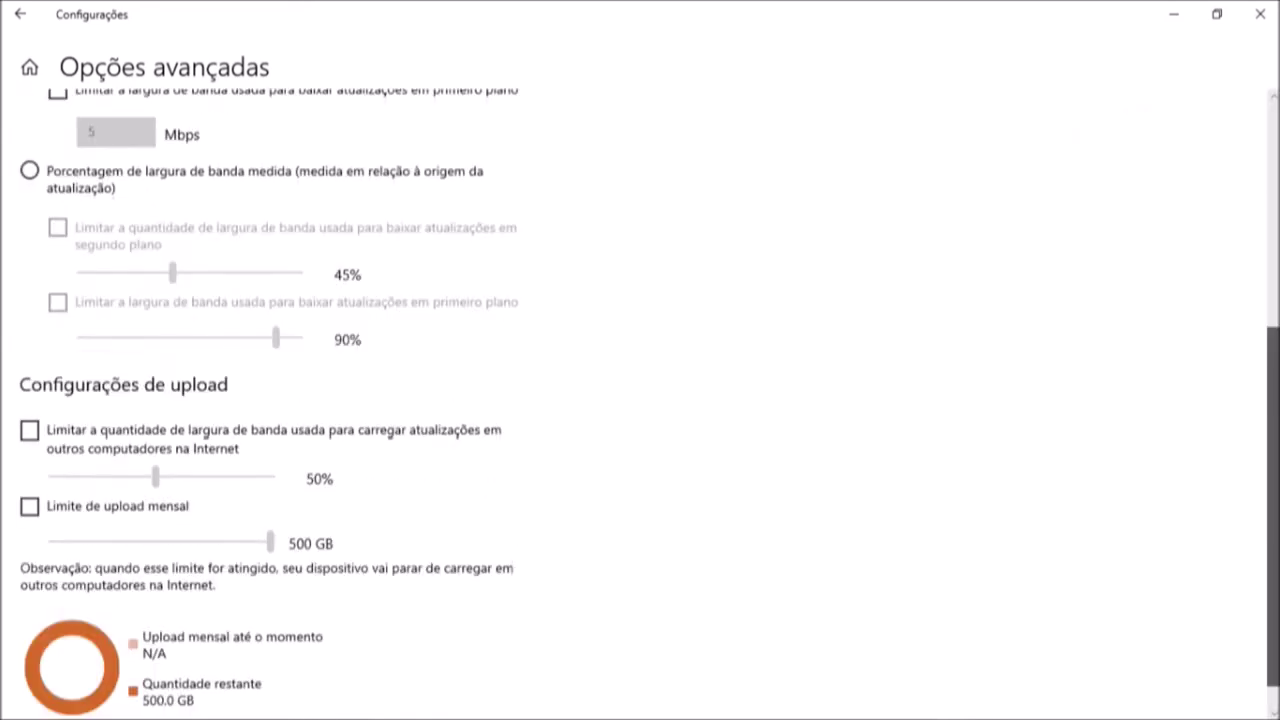
pyautogui.scroll(-1, 1275, 385)
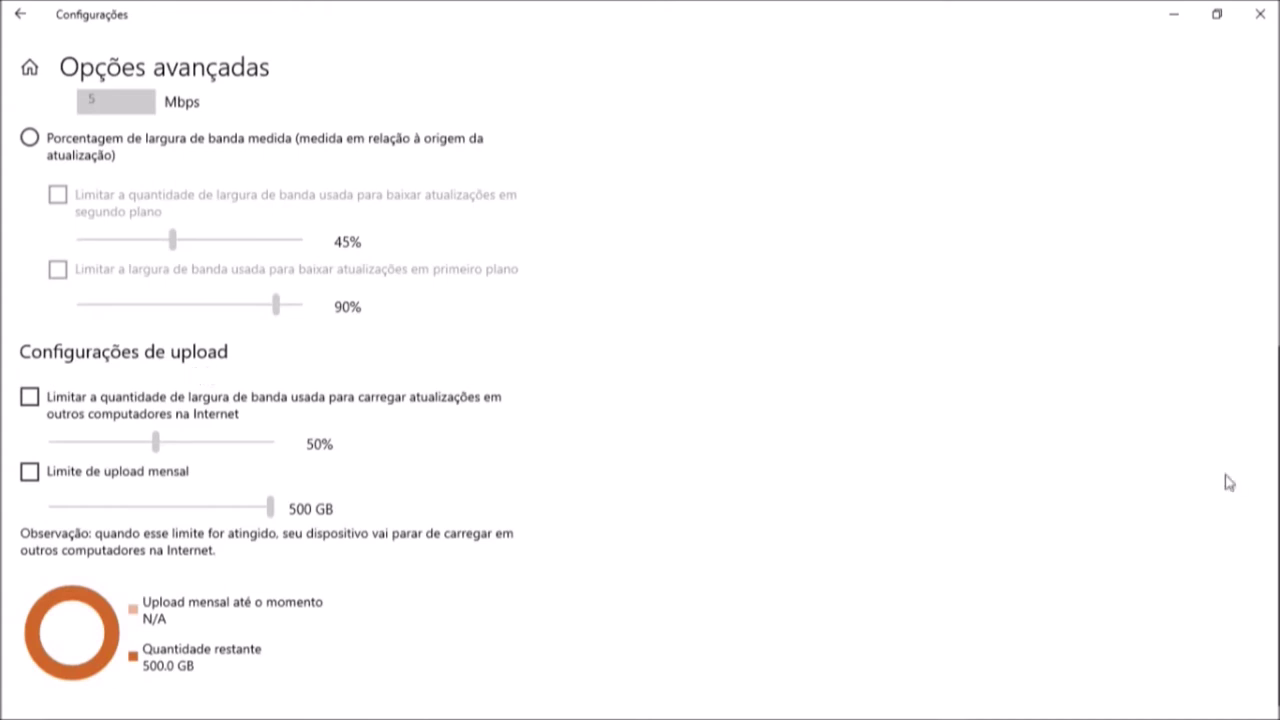
pyautogui.scroll(4, 1228, 481)
pyautogui.scroll(1, 783, 152)
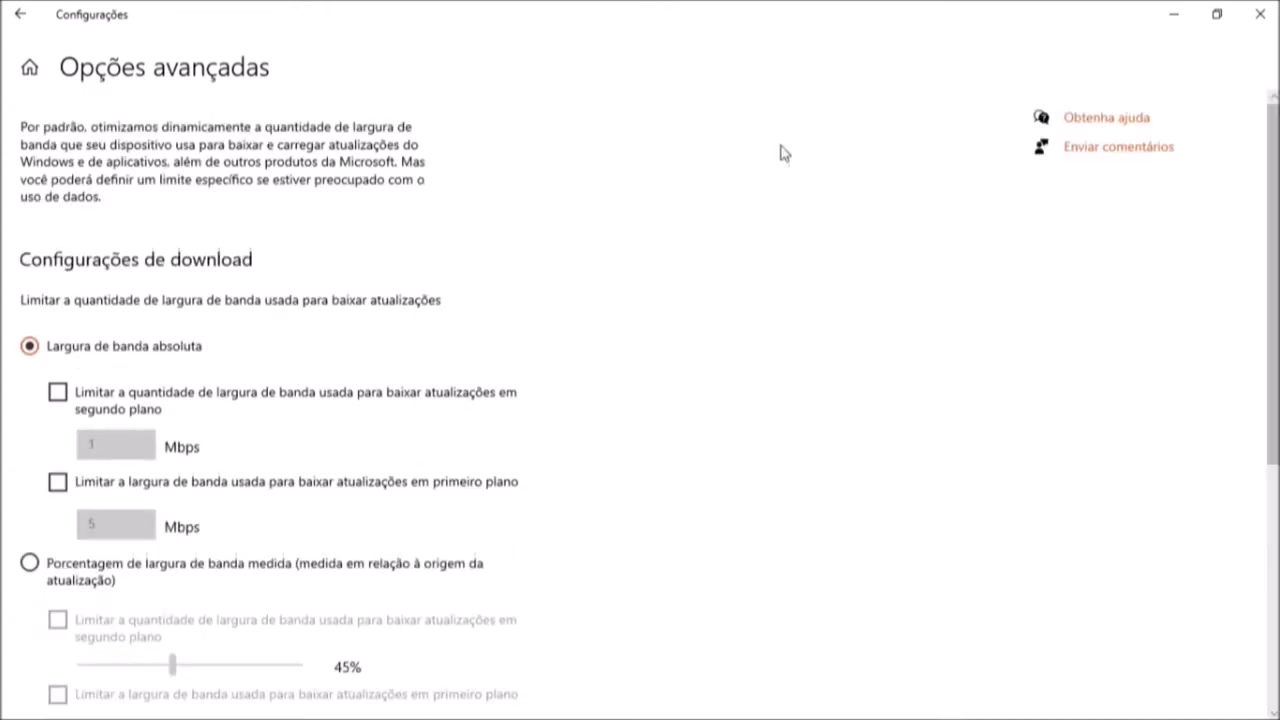
pyautogui.click(21, 16)
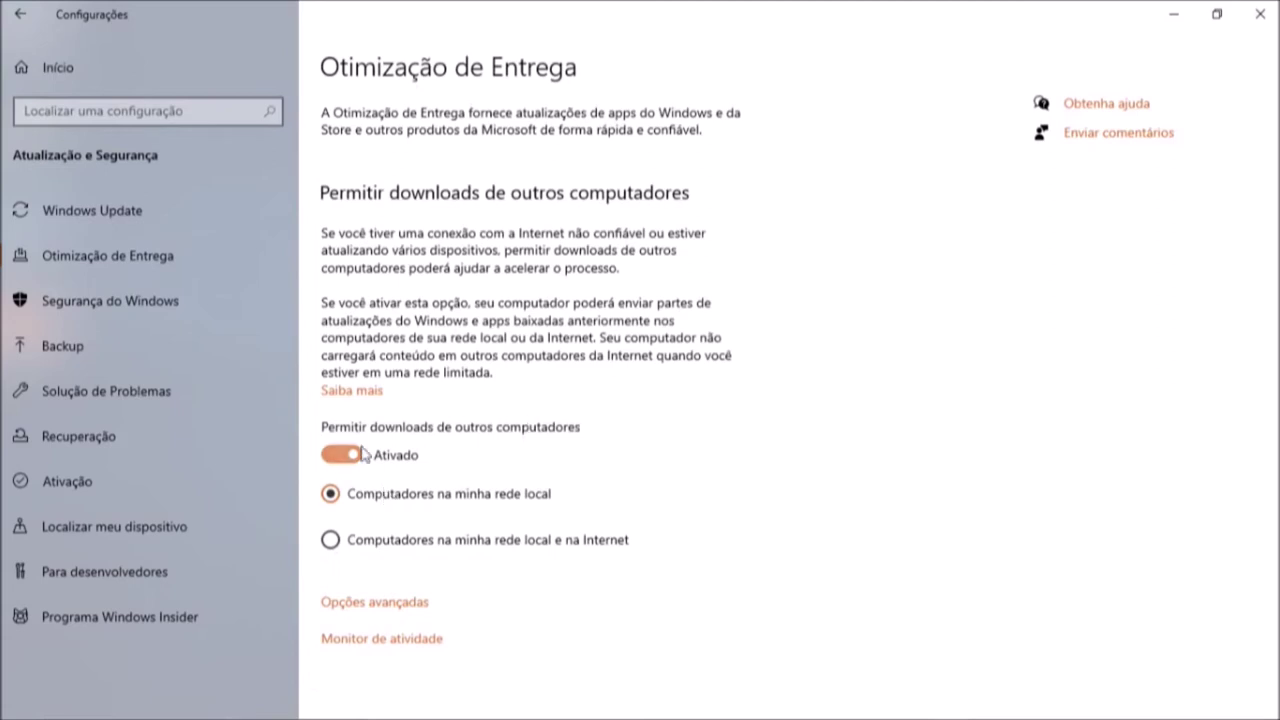
pyautogui.click(20, 16)
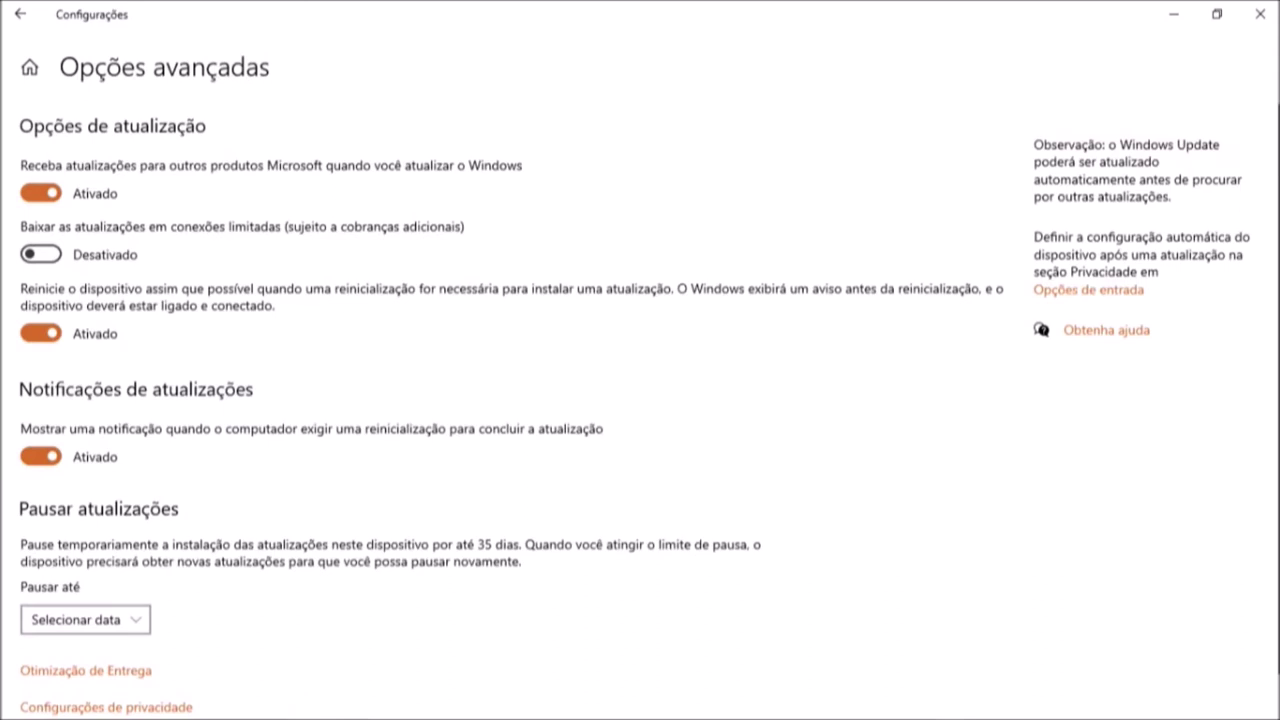
# In Configurações de privacidade, turn off the advertising ID, language-list local content and app launch tracking options.
pyautogui.scroll(-1, 640, 400)
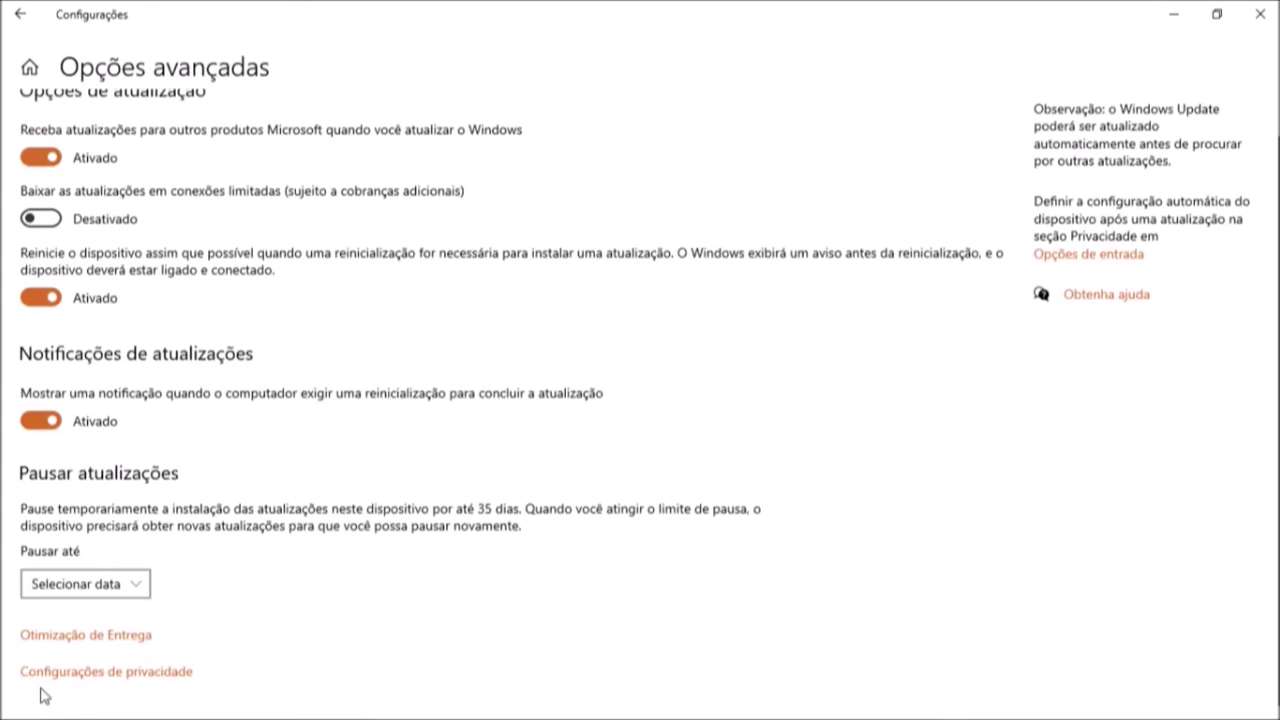
pyautogui.click(93, 675)
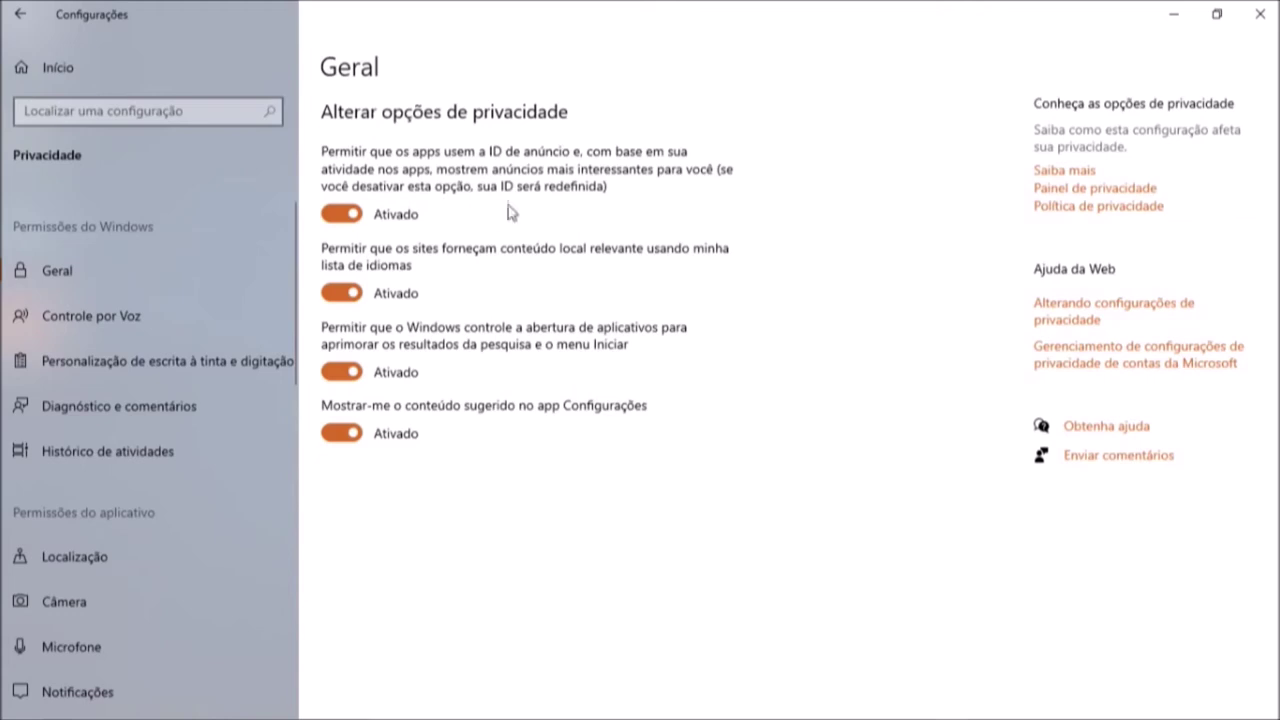
pyautogui.click(435, 225)
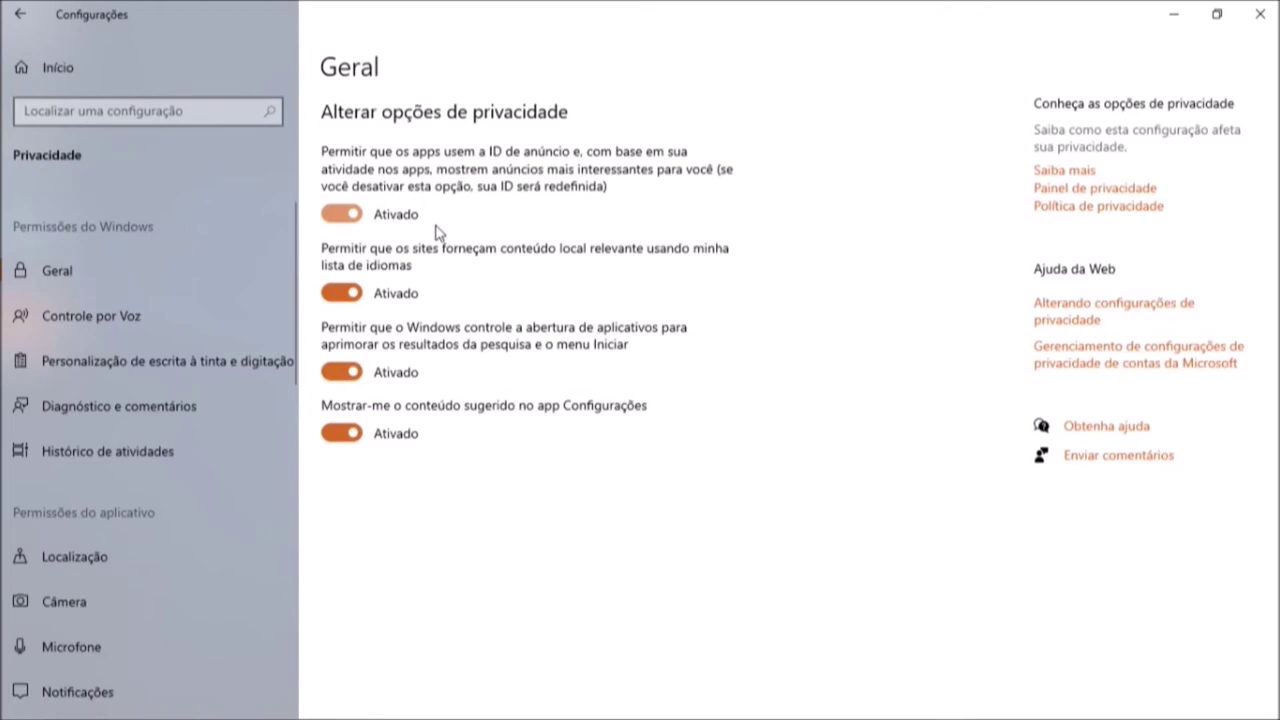
pyautogui.click(338, 218)
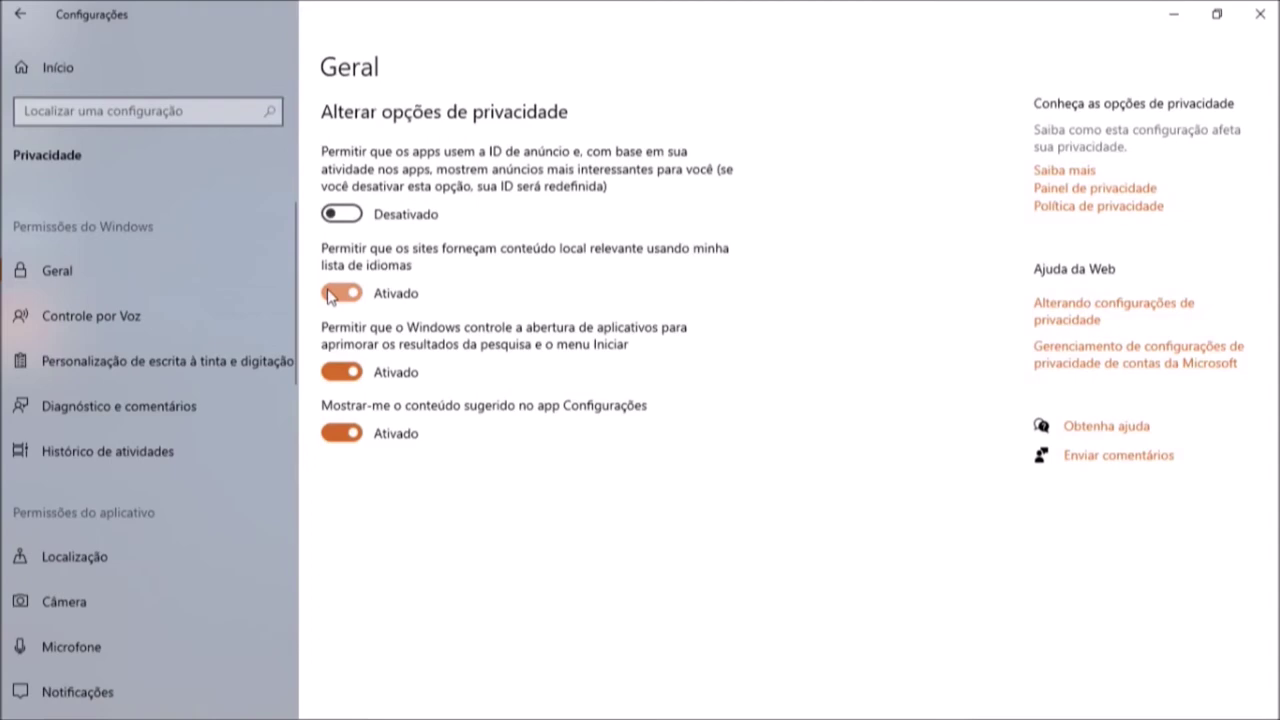
pyautogui.click(330, 295)
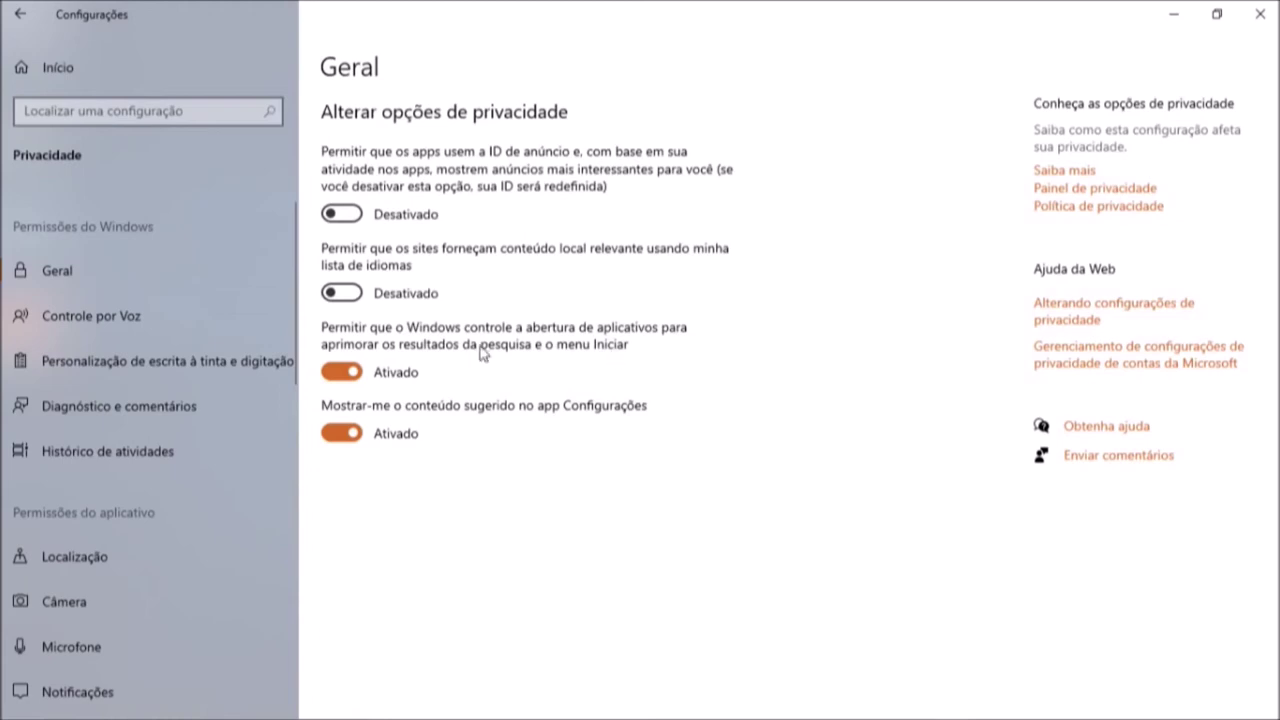
pyautogui.click(331, 376)
pyautogui.moveTo(331, 378); pyautogui.dragTo(334, 442)
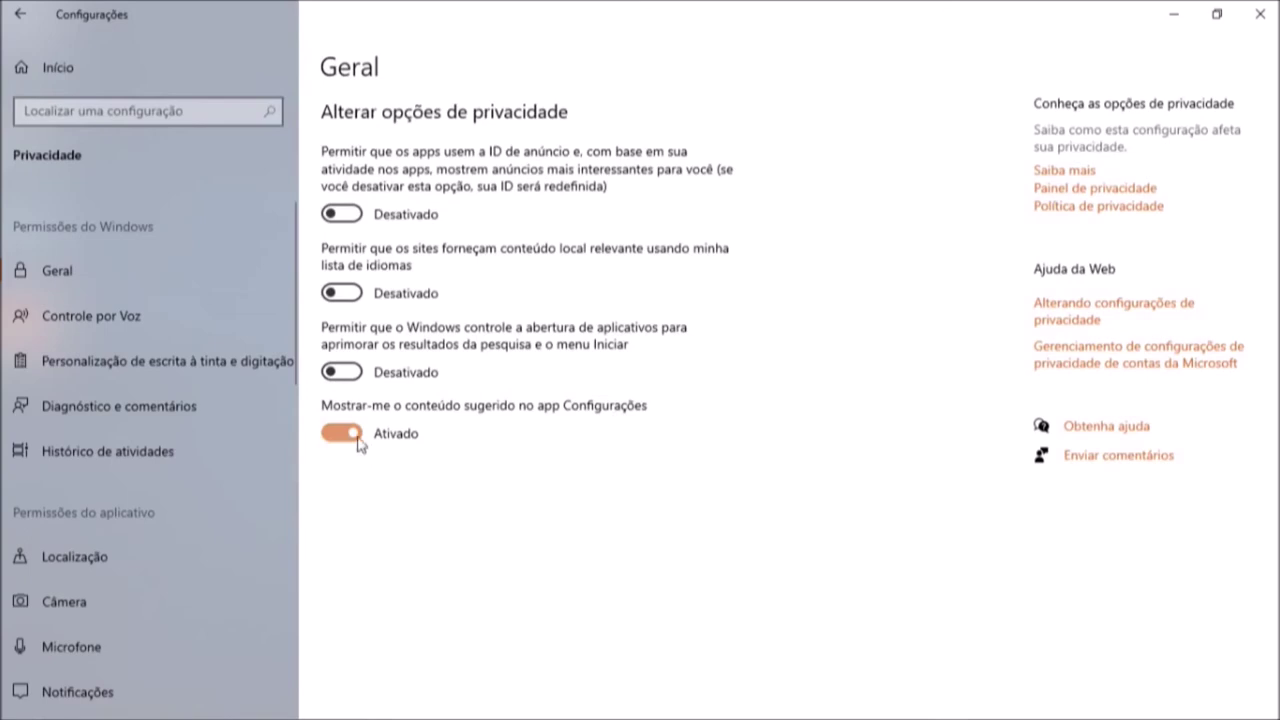
# Turn the app launch tracking, language-list content and advertising ID options back on, and return to the update advanced options.
pyautogui.click(352, 376)
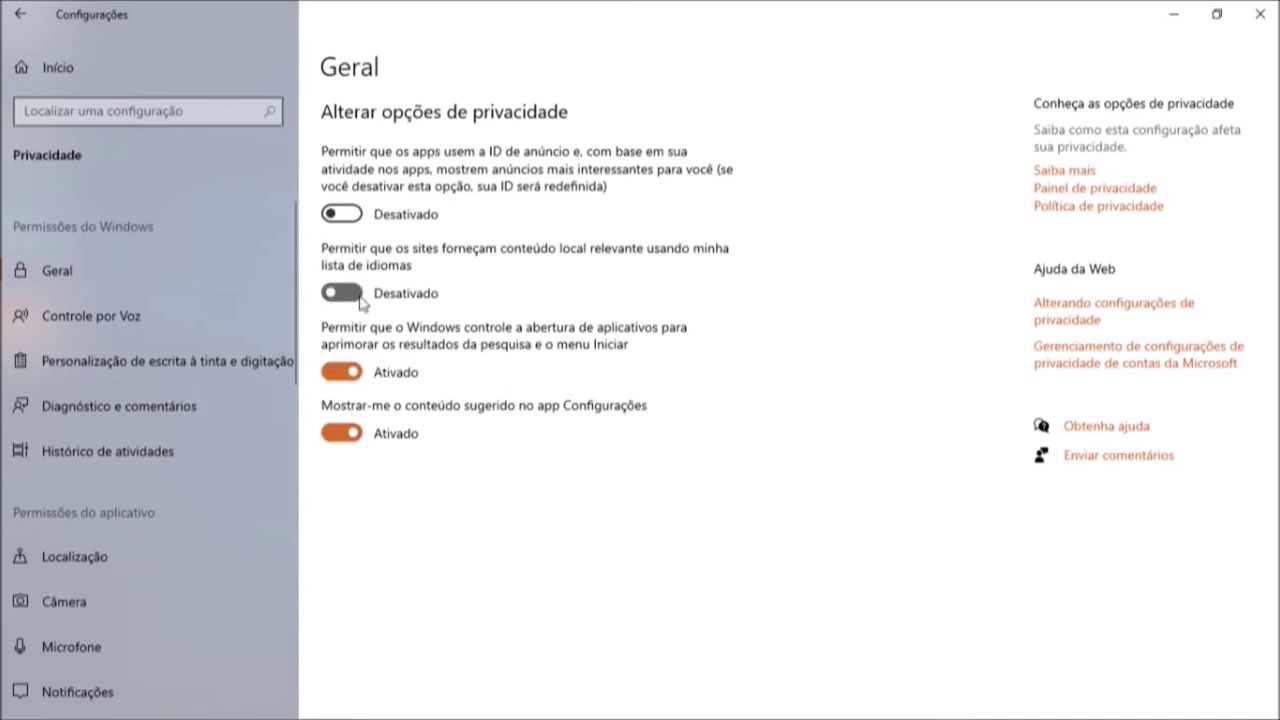
pyautogui.click(358, 298)
pyautogui.click(420, 217)
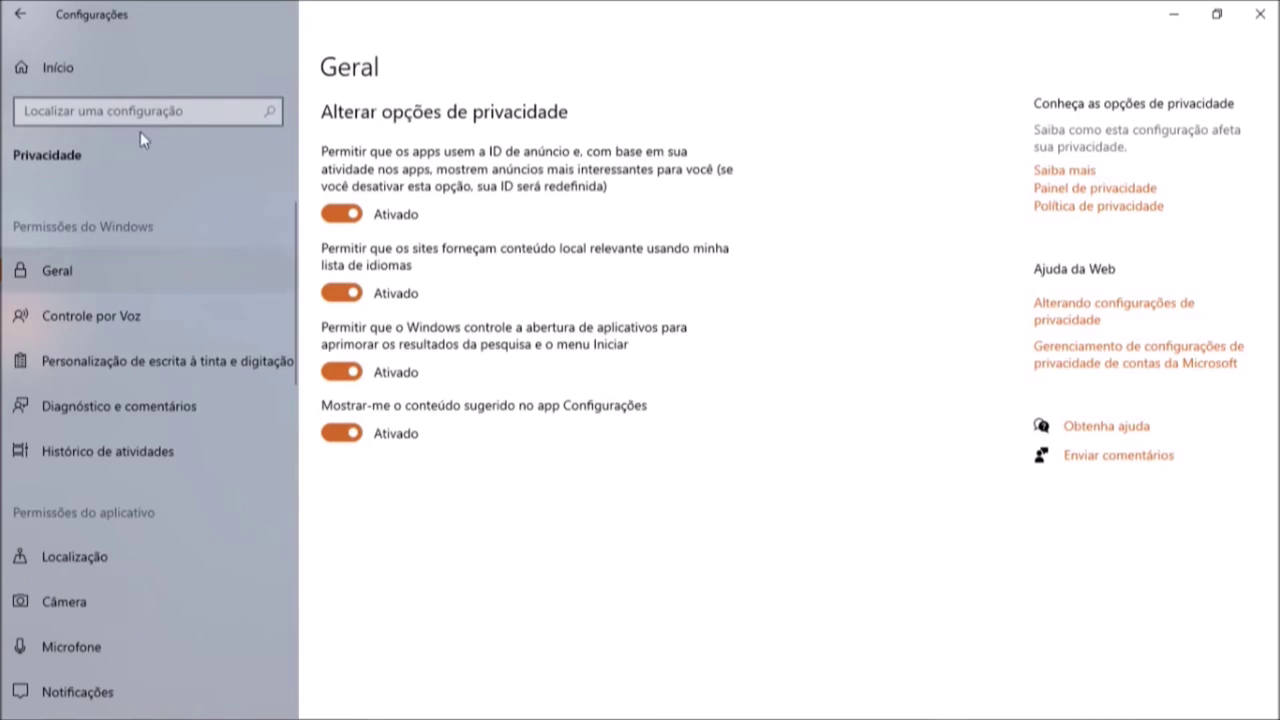
pyautogui.click(21, 17)
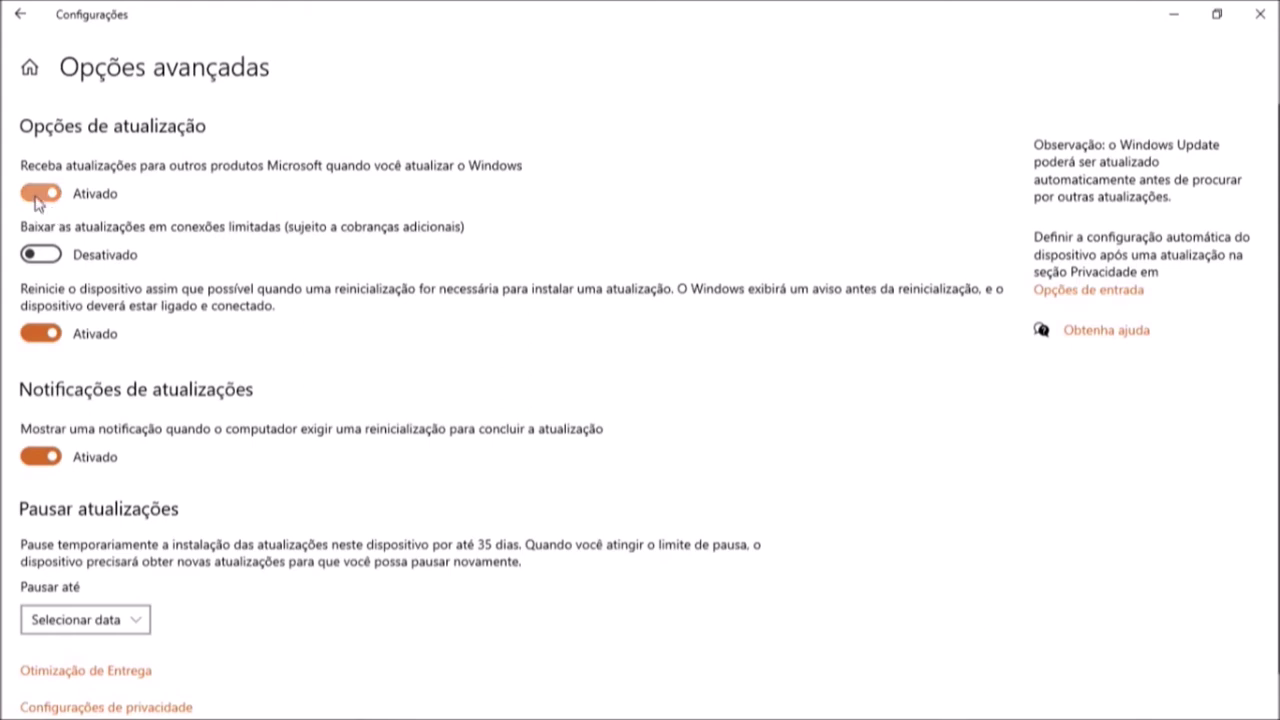
# Disable updates for other Microsoft products and enable them again.
pyautogui.click(37, 199)
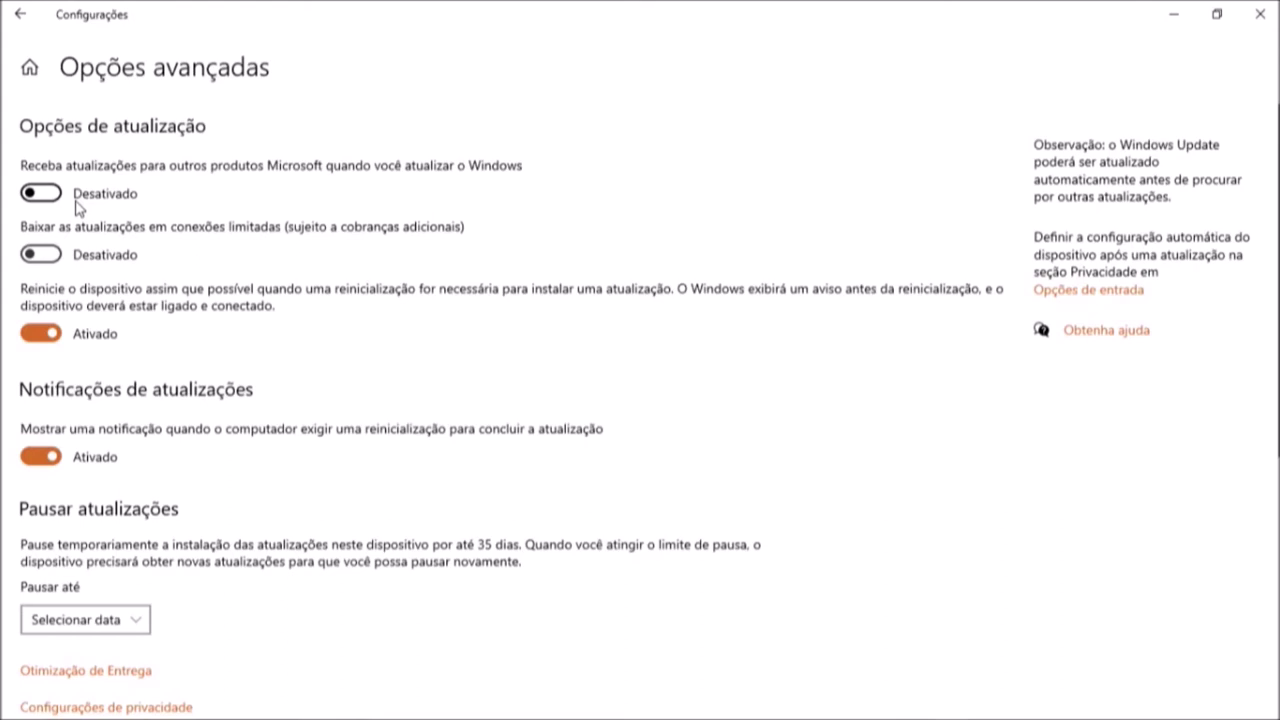
pyautogui.click(55, 198)
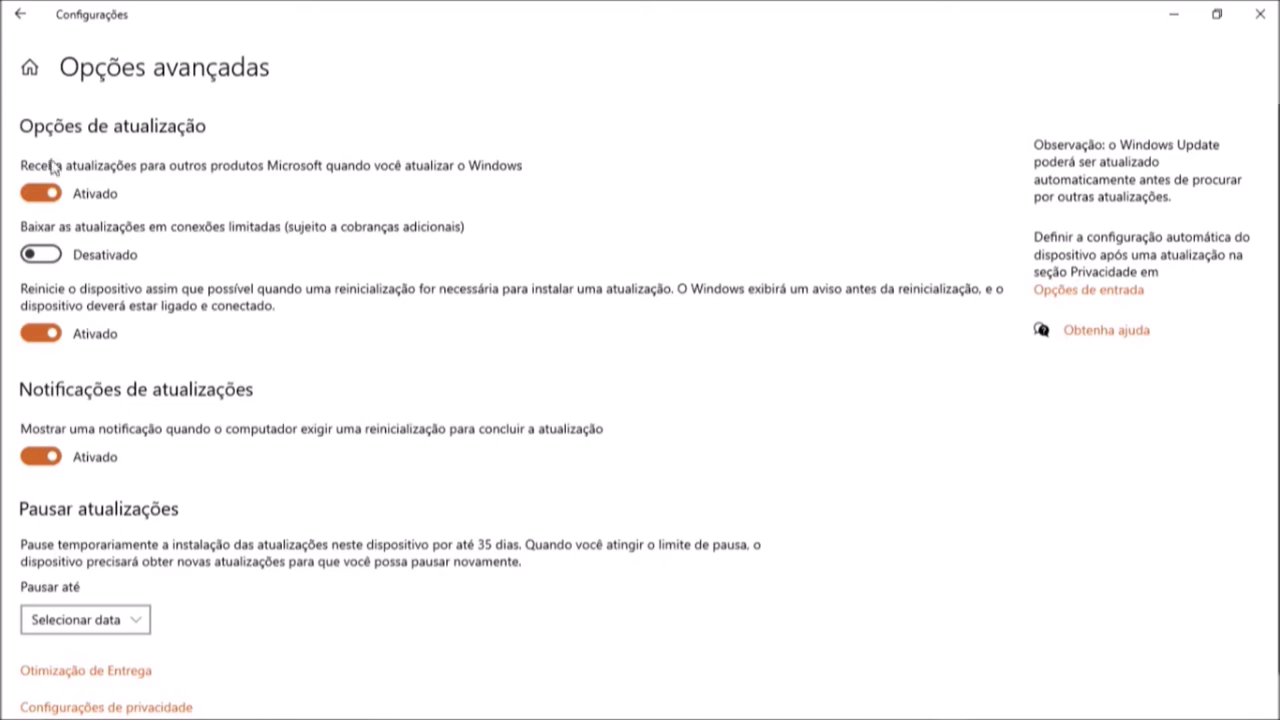
# Return to the Windows Update page and pause updates for 7 days.
pyautogui.click(22, 17)
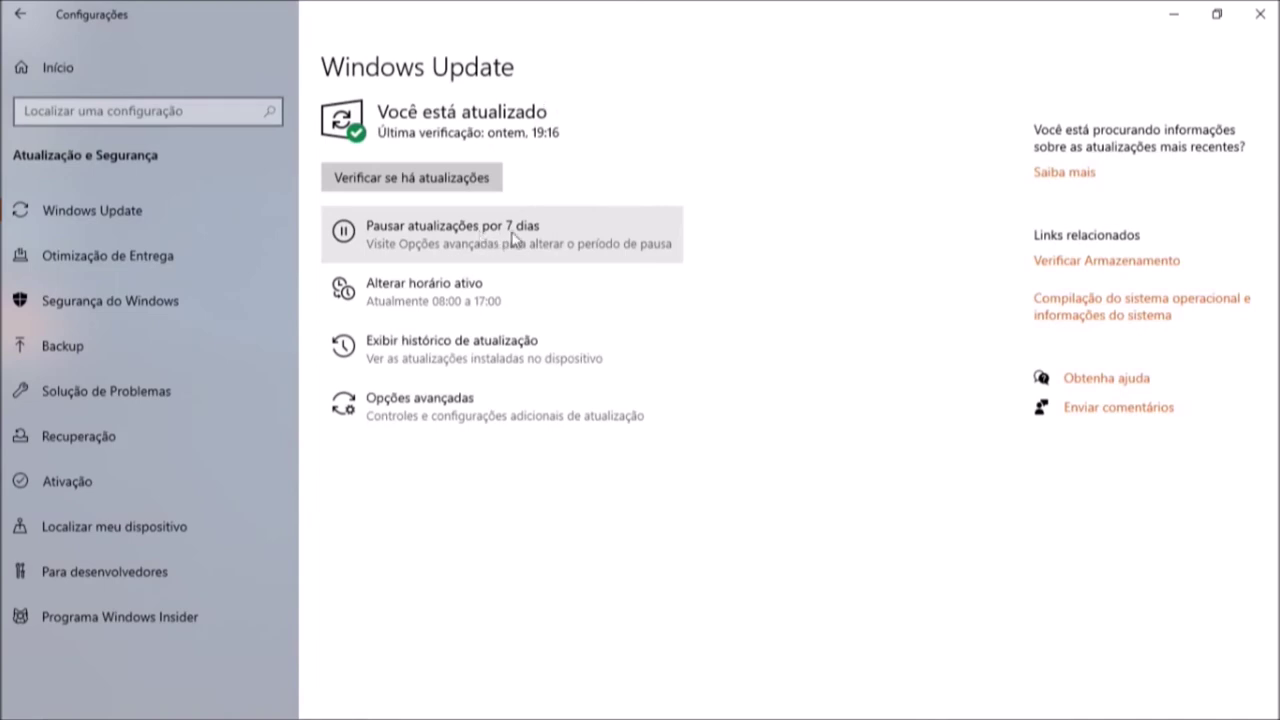
pyautogui.click(392, 247)
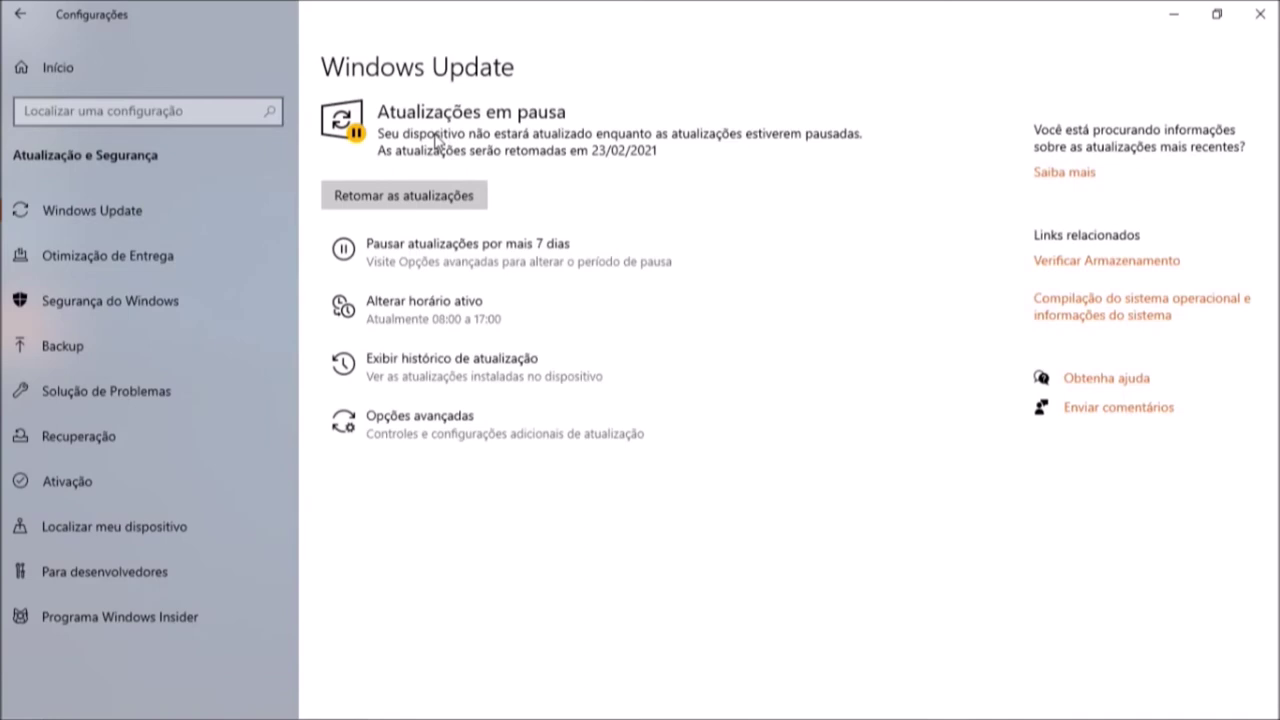
# Resume the paused Windows updates.
pyautogui.click(387, 201)
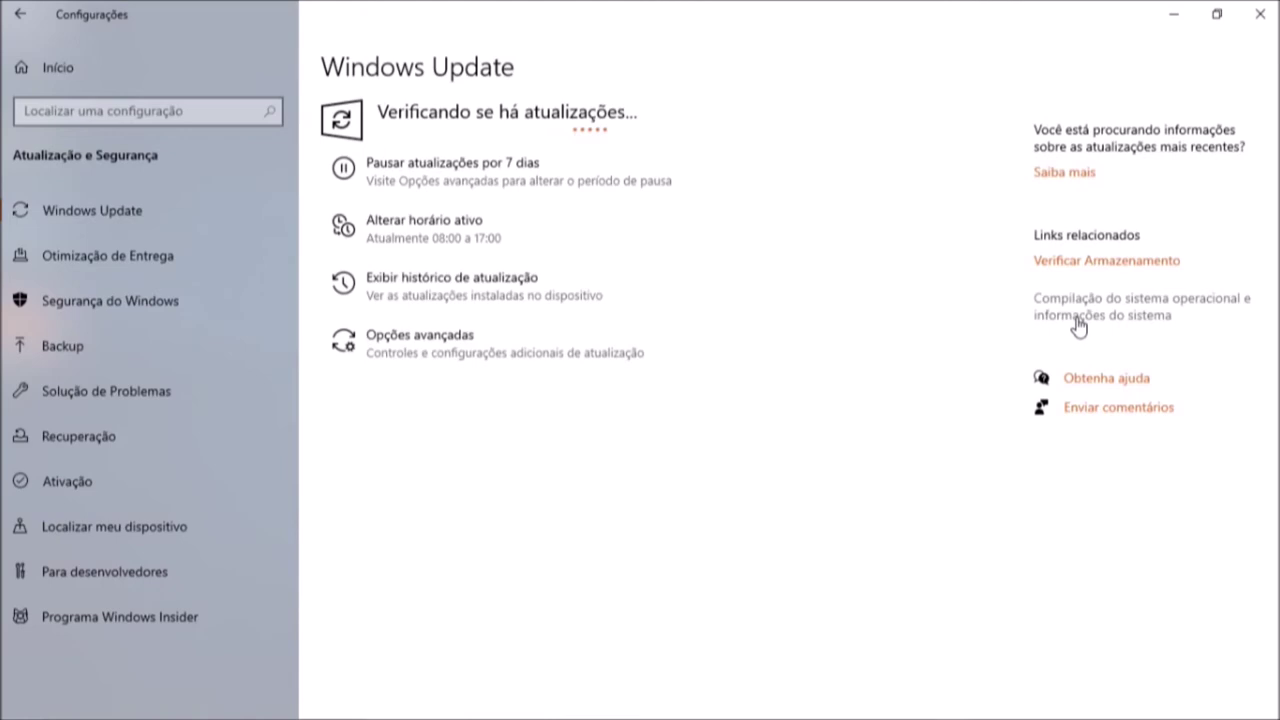
# Open the Sobre page in the Sistema settings and check the Windows edition, version and build.
pyautogui.click(22, 78)
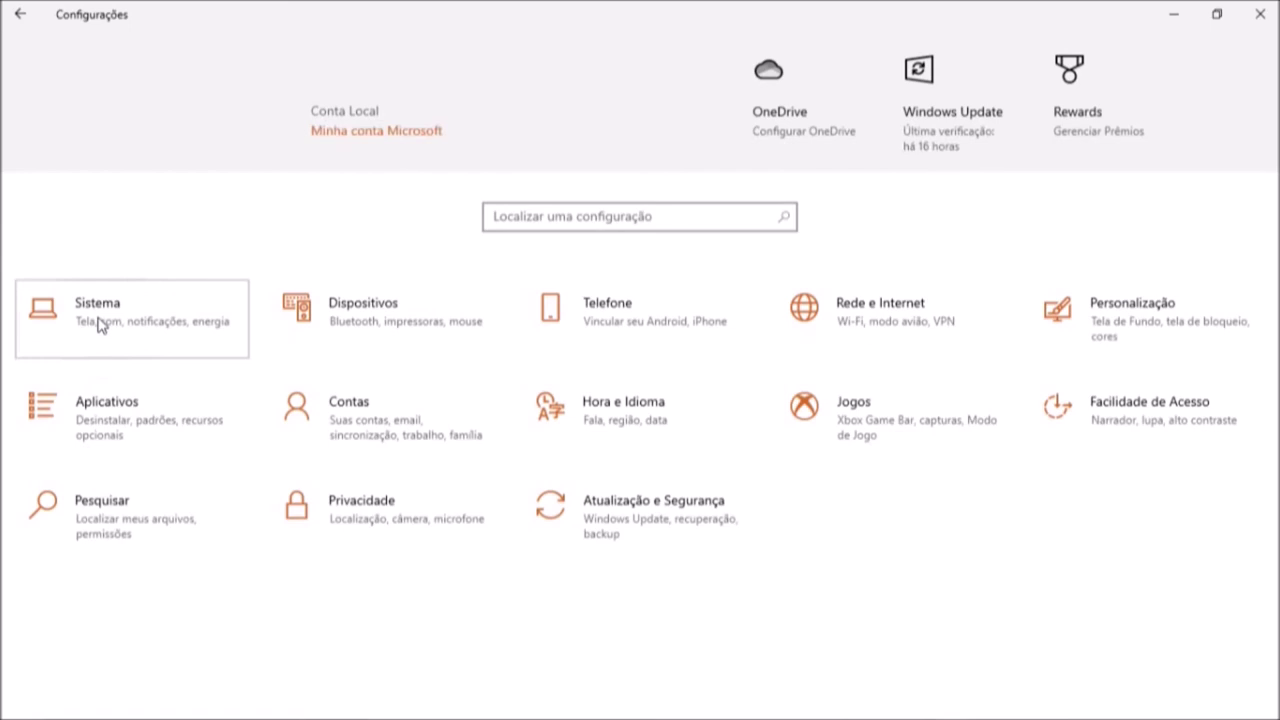
pyautogui.click(100, 325)
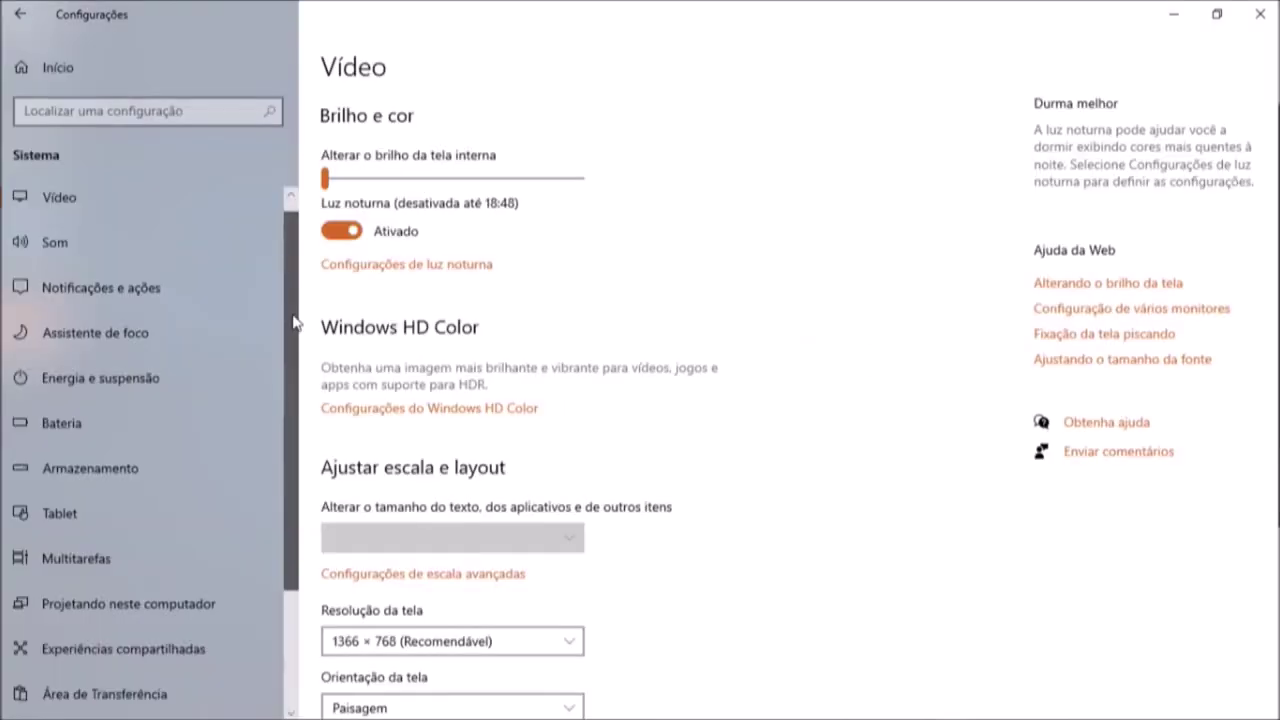
pyautogui.scroll(-3, 295, 320)
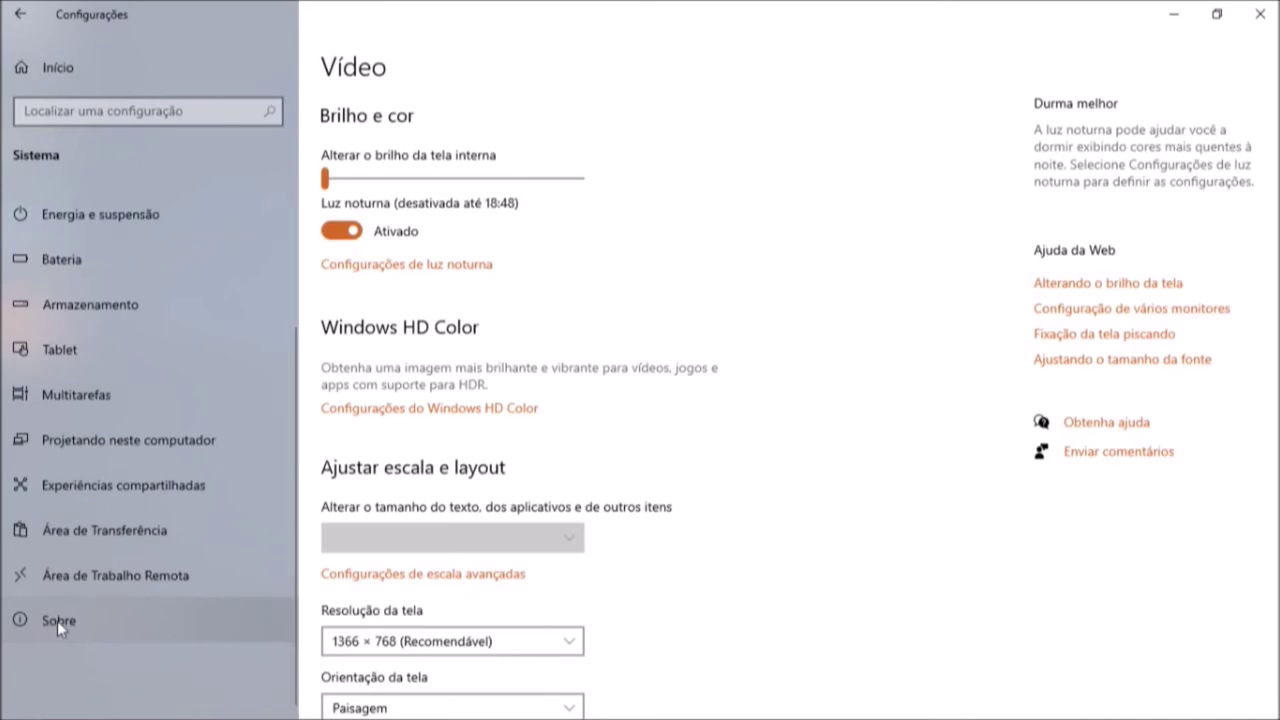
pyautogui.click(57, 621)
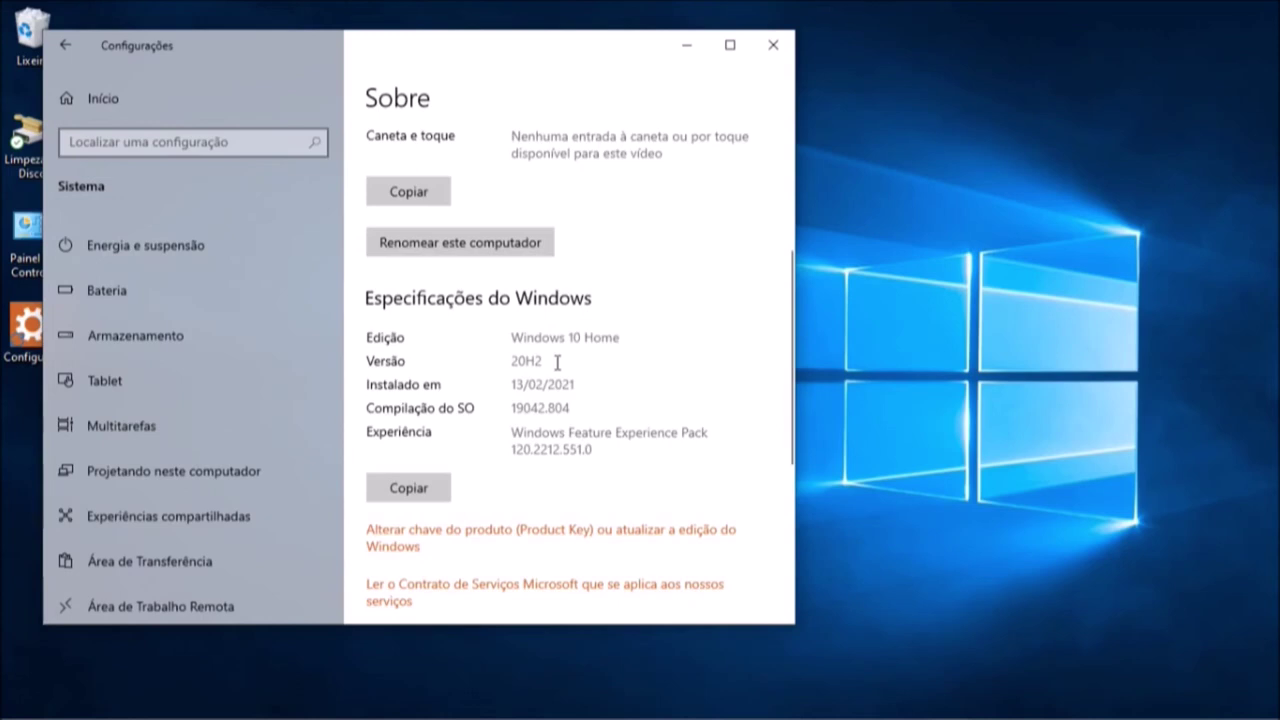
# Return to the Windows Update page in Atualização e Segurança and open the active hours settings.
pyautogui.click(68, 104)
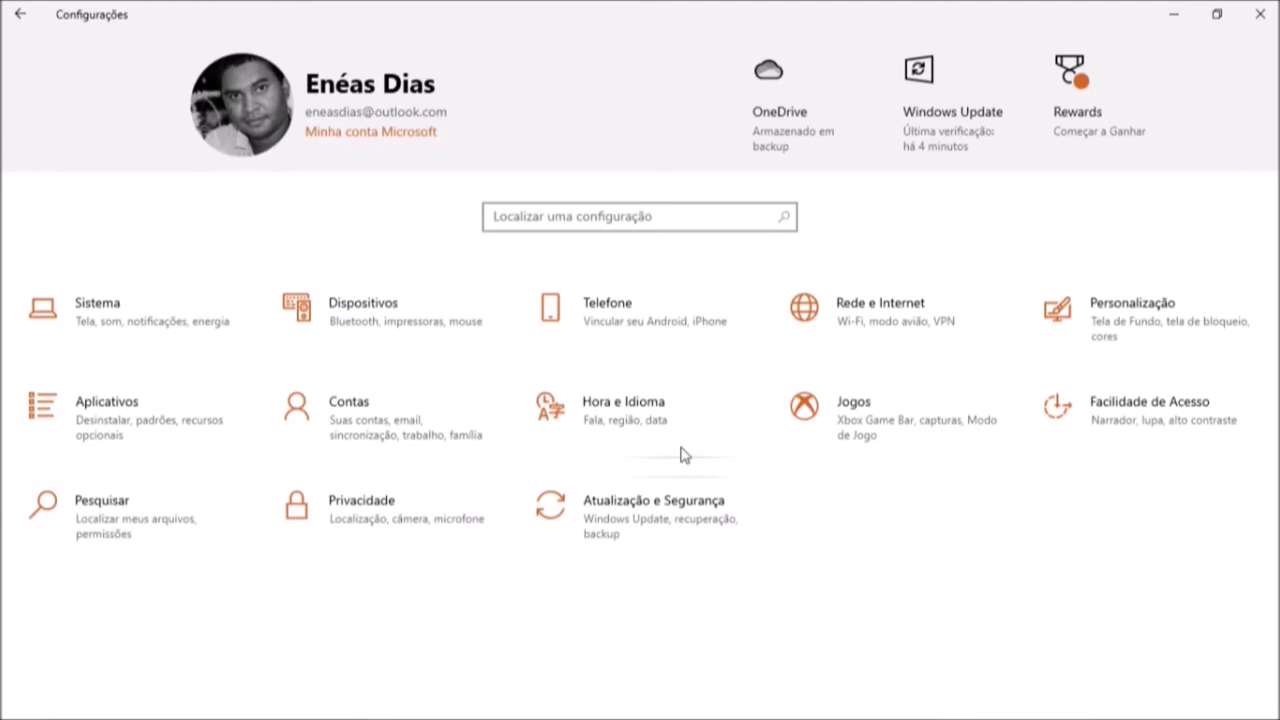
pyautogui.click(672, 531)
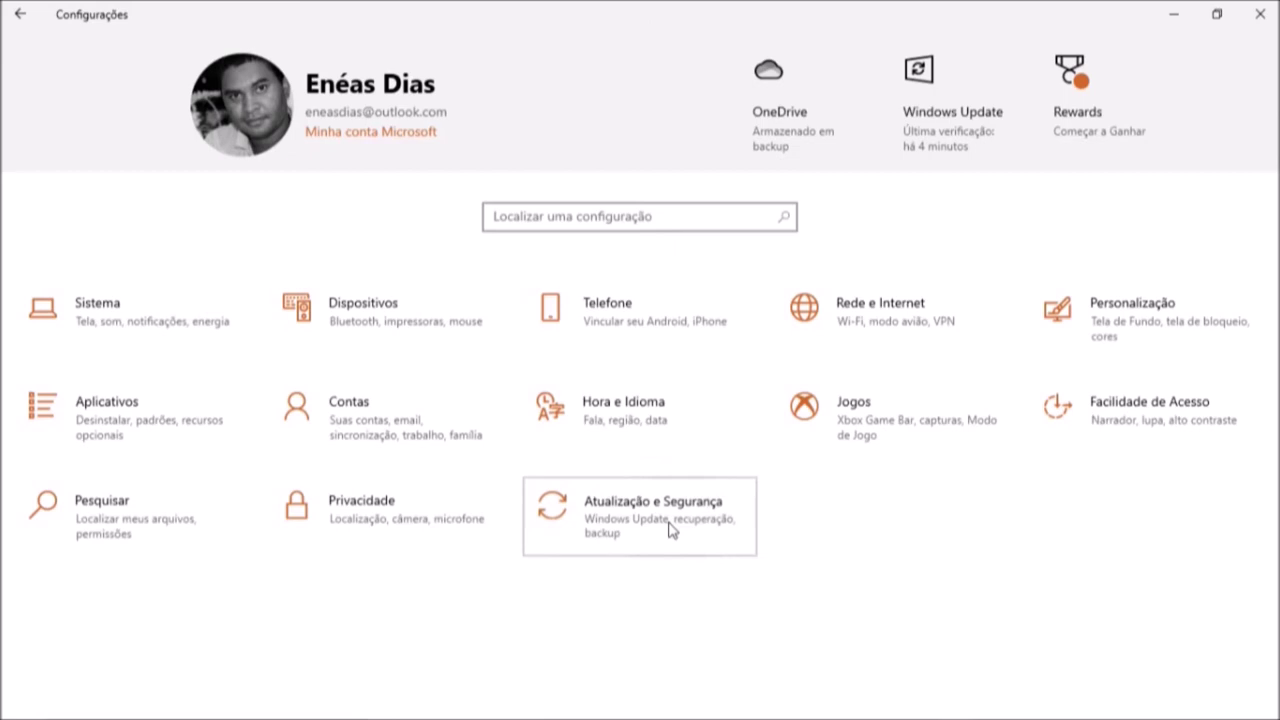
pyautogui.click(672, 531)
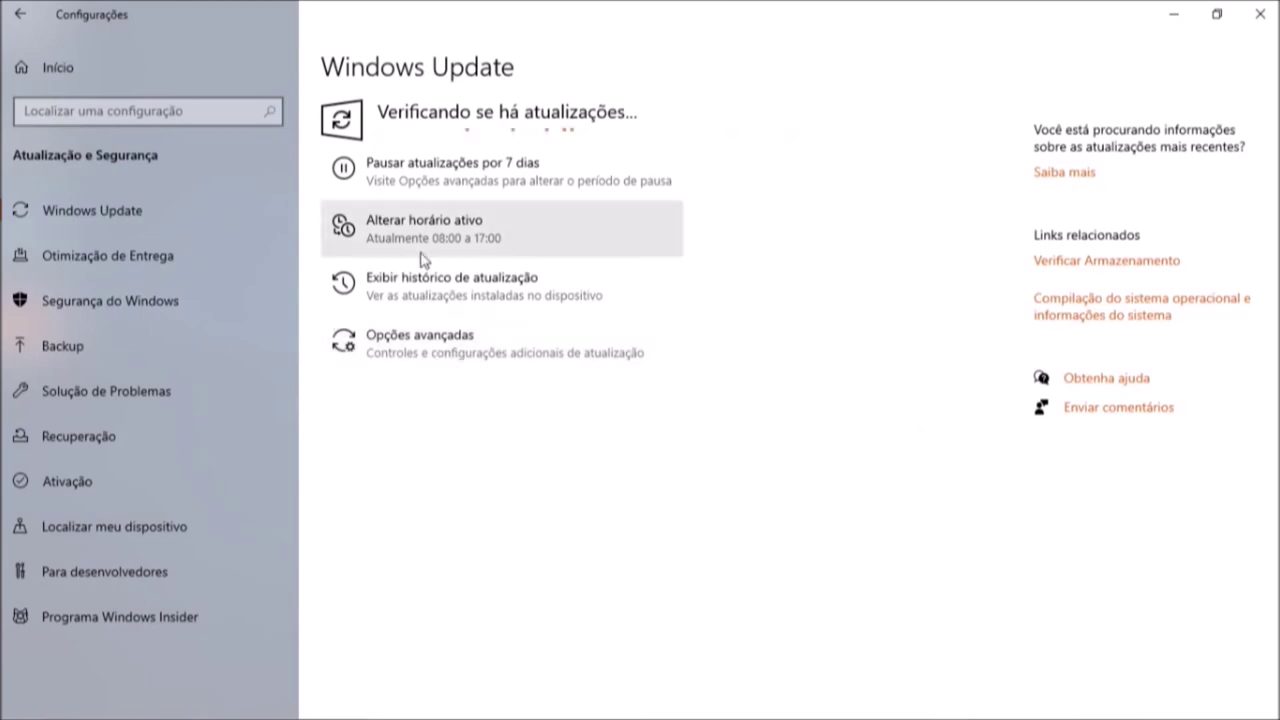
pyautogui.click(462, 234)
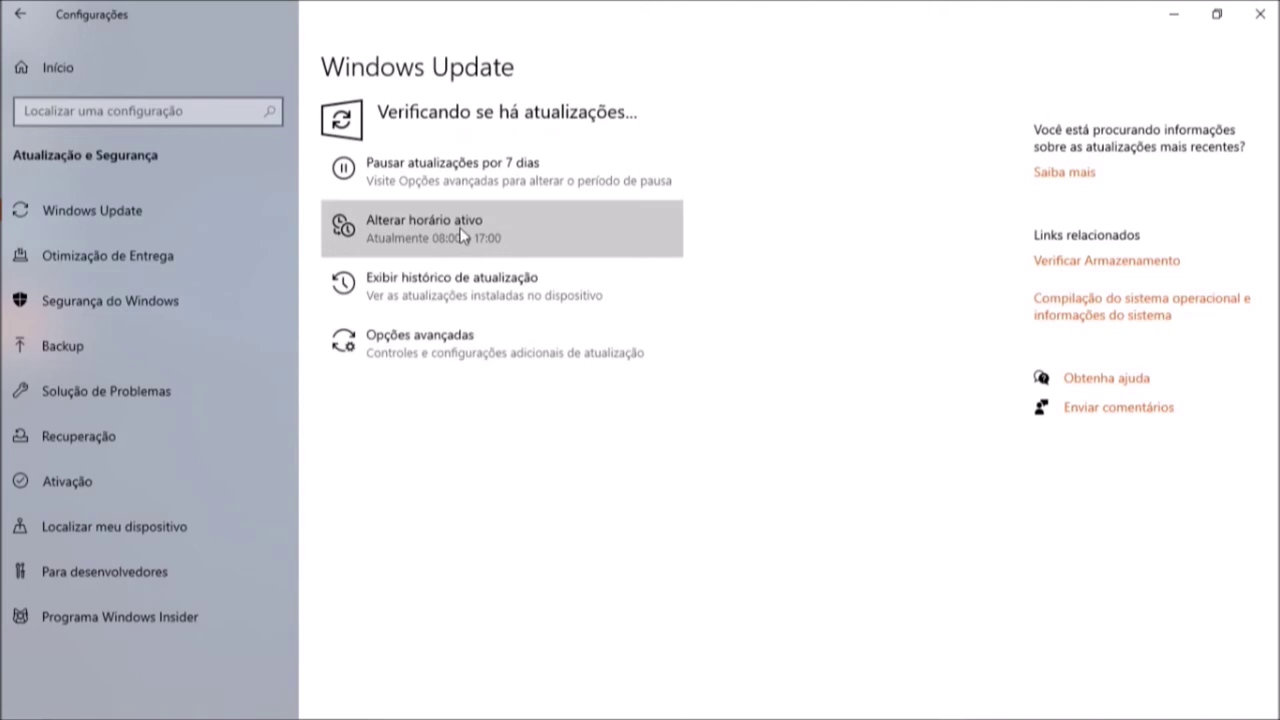
pyautogui.click(462, 234)
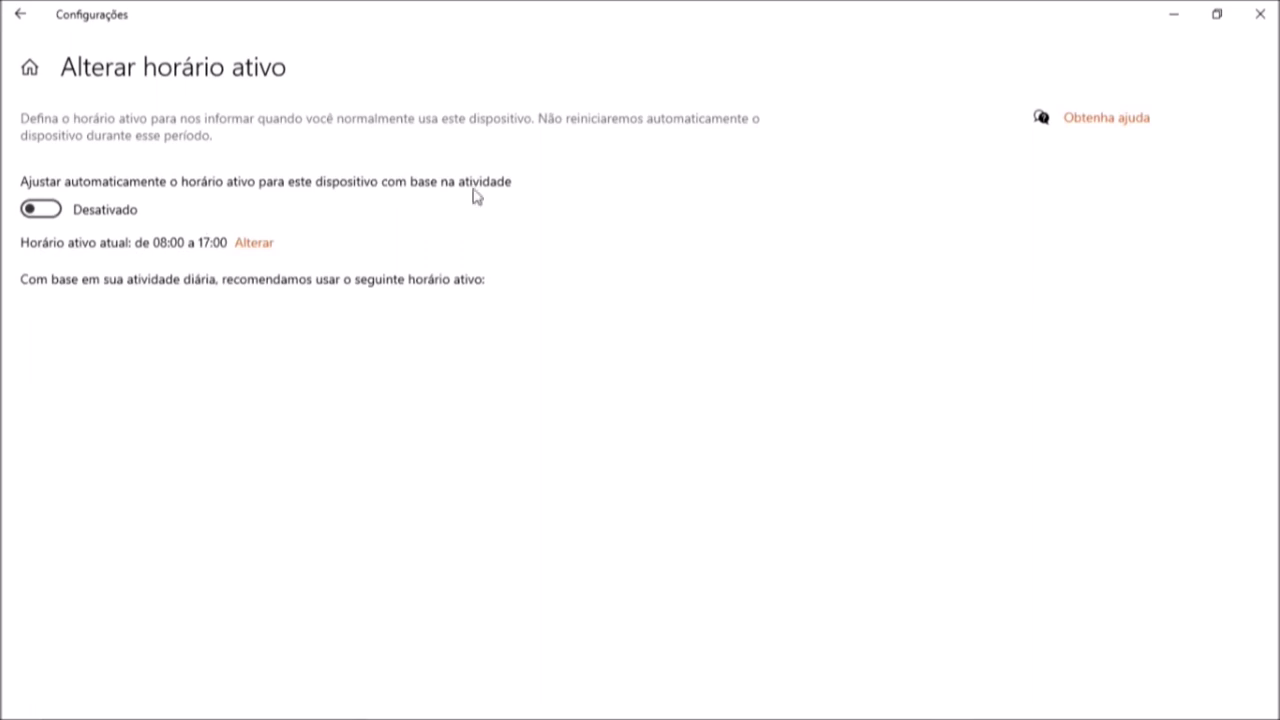
# Turn on automatic adjustment of the active hours based on activity, and turn it off again.
pyautogui.click(57, 217)
pyautogui.click(45, 210)
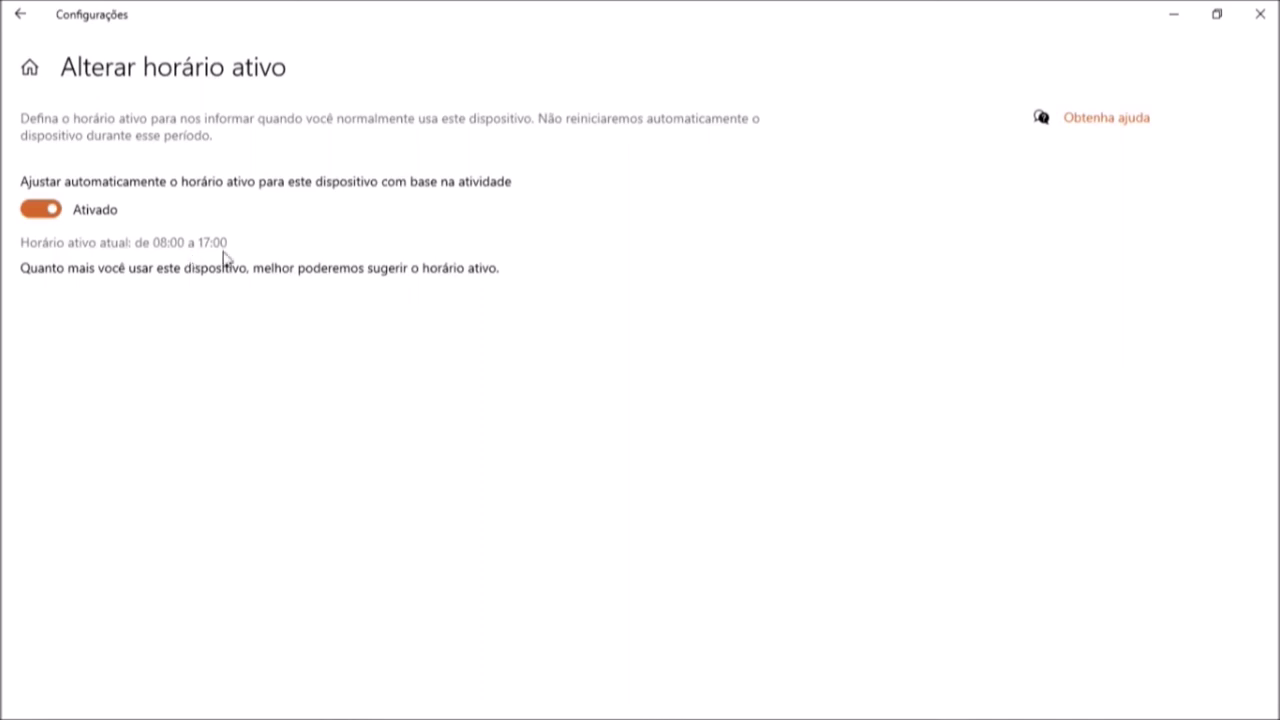
pyautogui.click(38, 212)
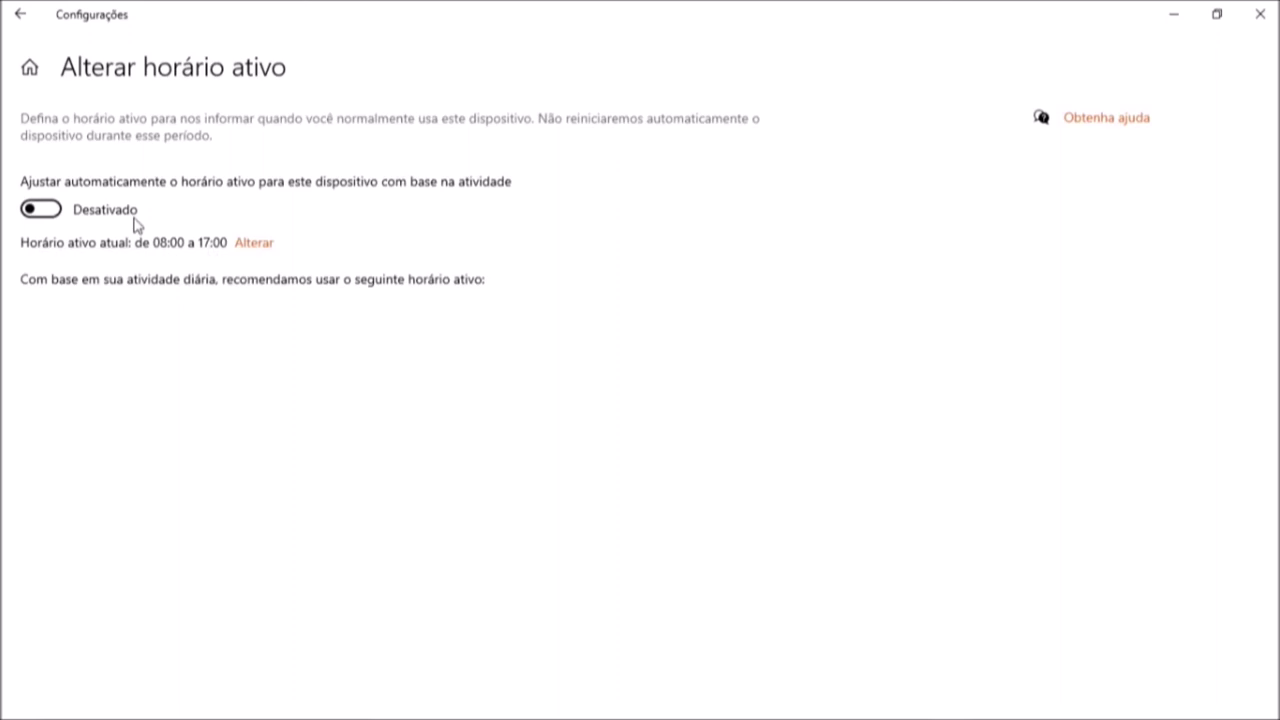
# Save the active hours with a start time of 8:00 and an end time of 17:00, and return to Windows Update.
pyautogui.click(251, 243)
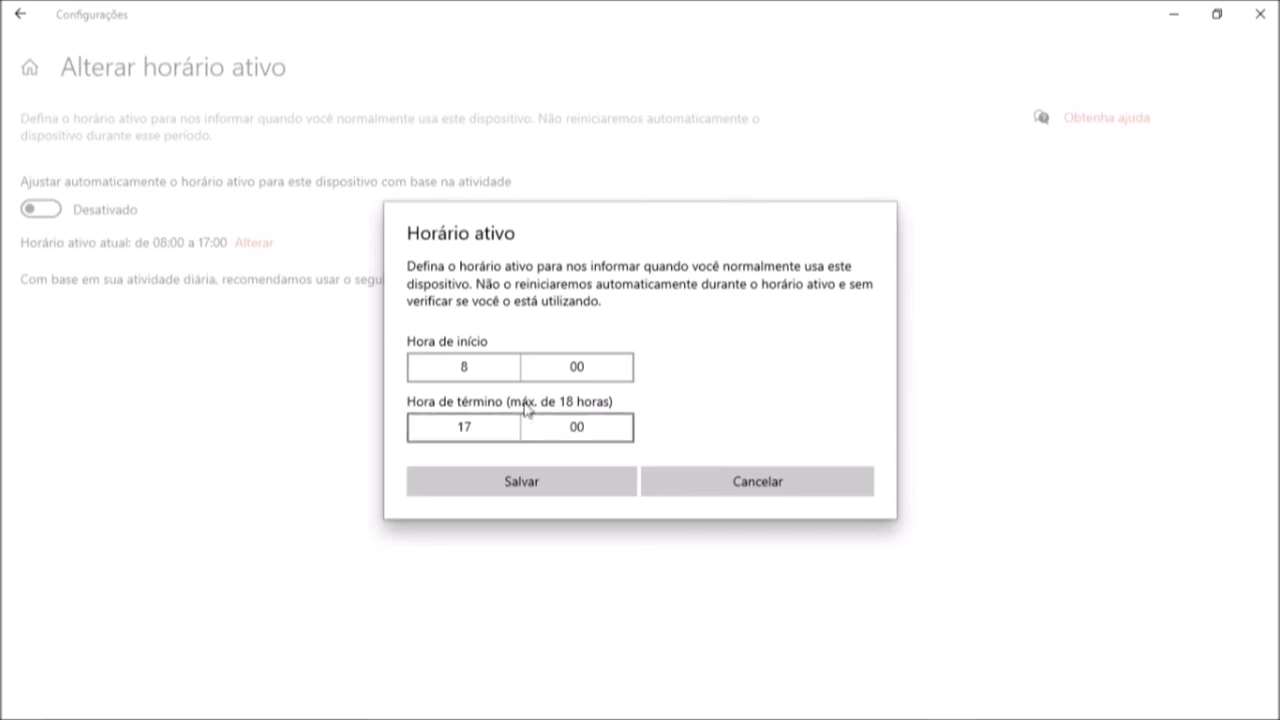
pyautogui.click(519, 484)
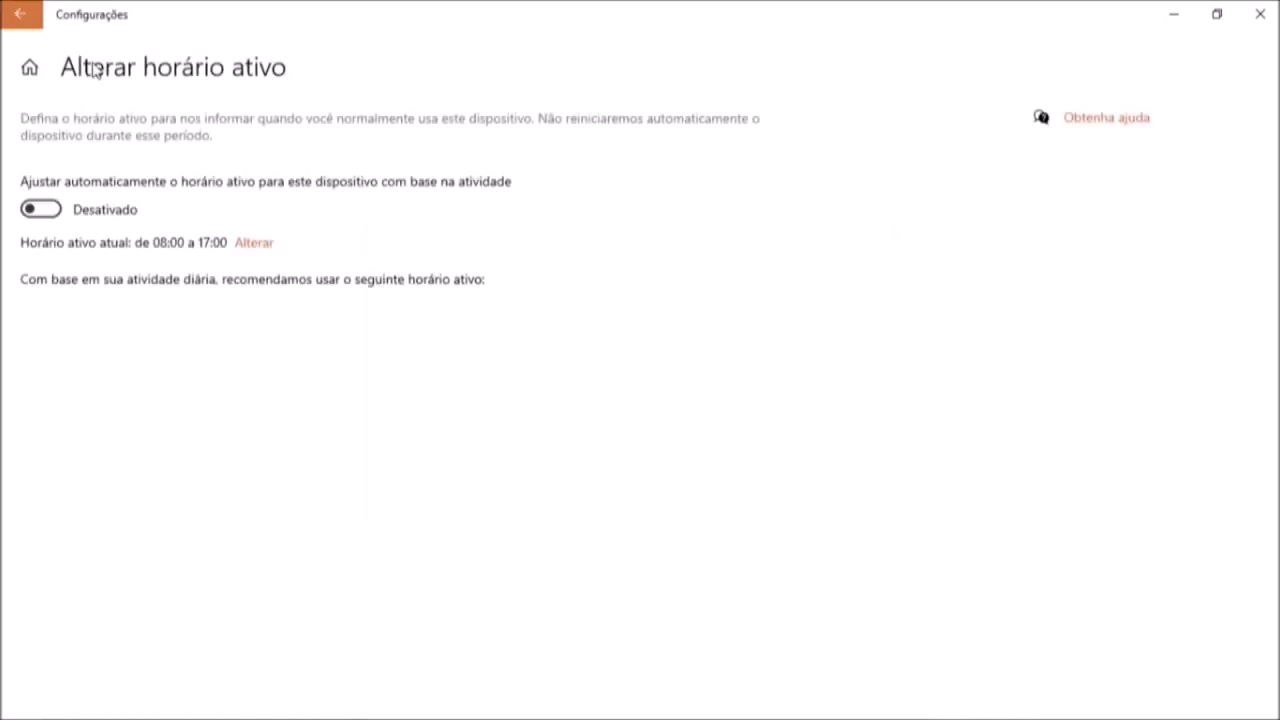
pyautogui.click(20, 16)
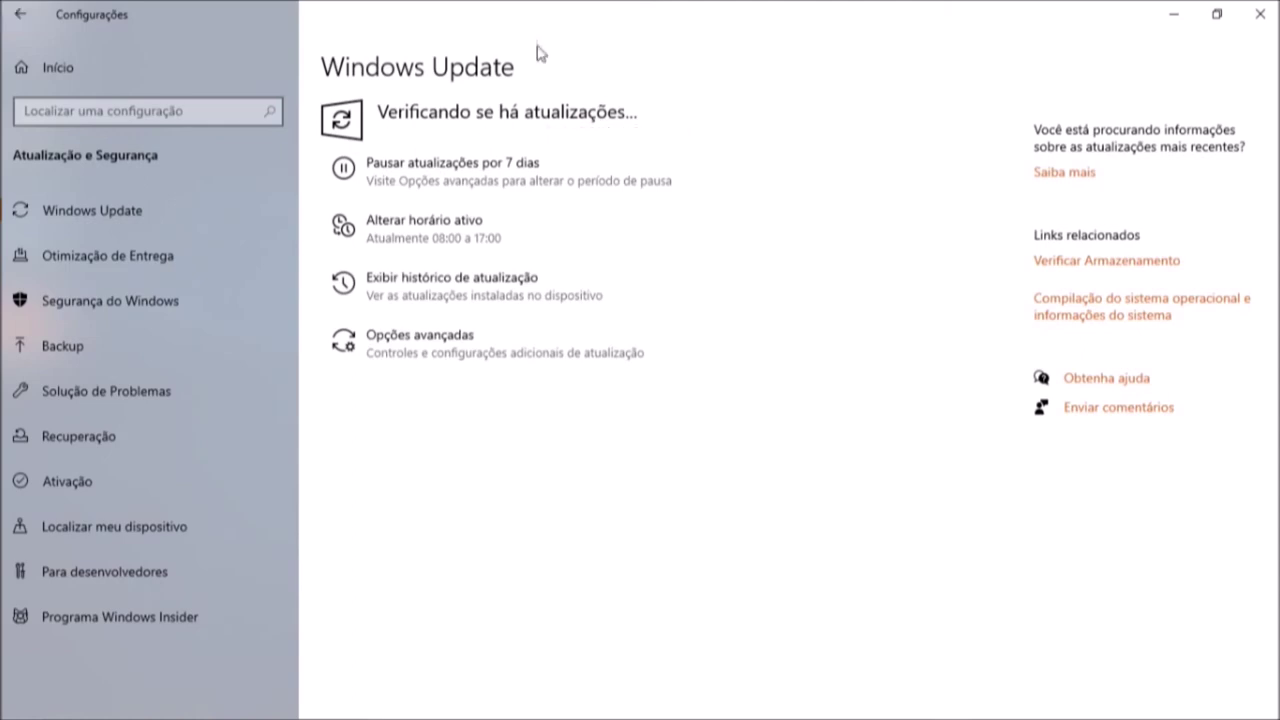
# Close the Settings window and shut down the computer.
pyautogui.click(1261, 17)
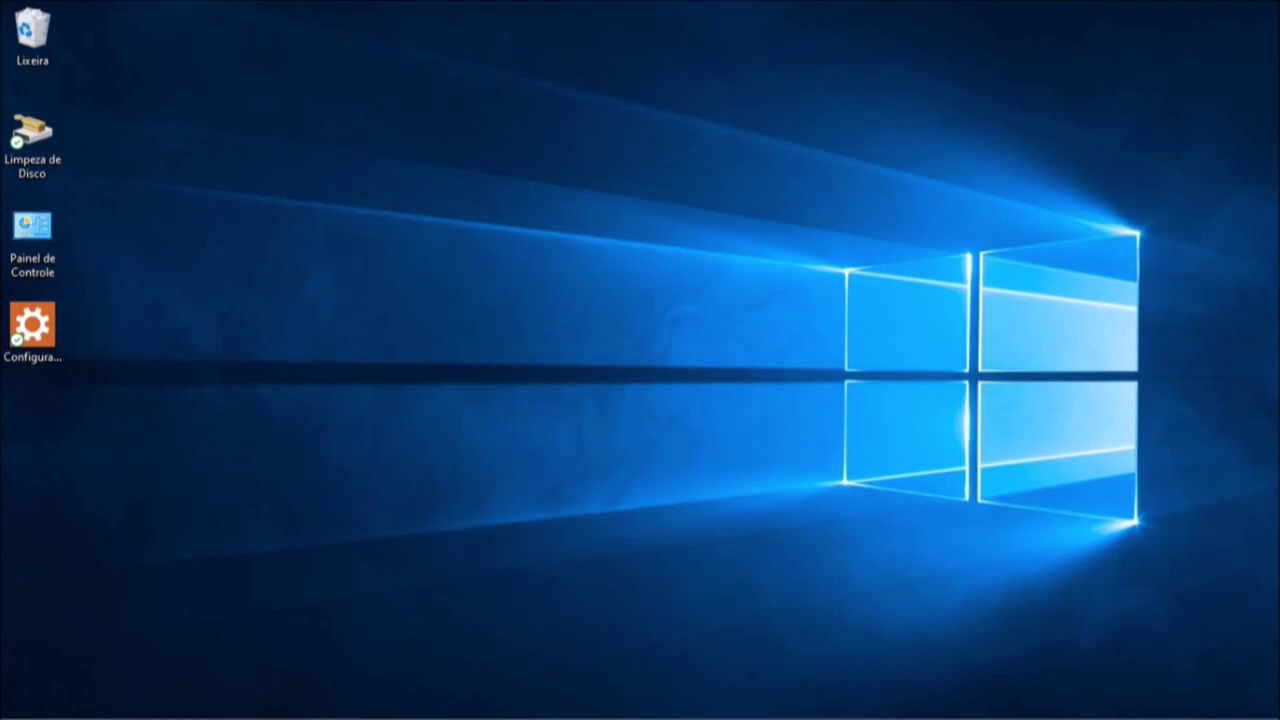
pyautogui.moveTo(28, 708)
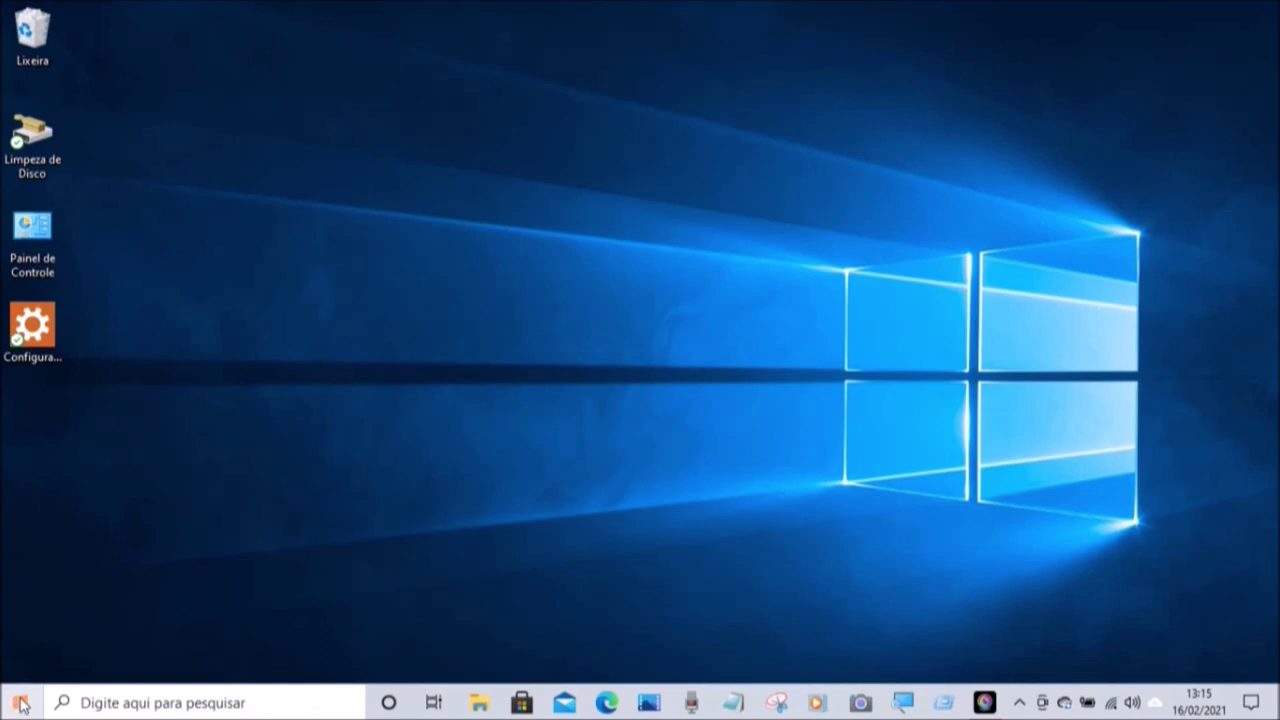
pyautogui.rightClick(22, 705)
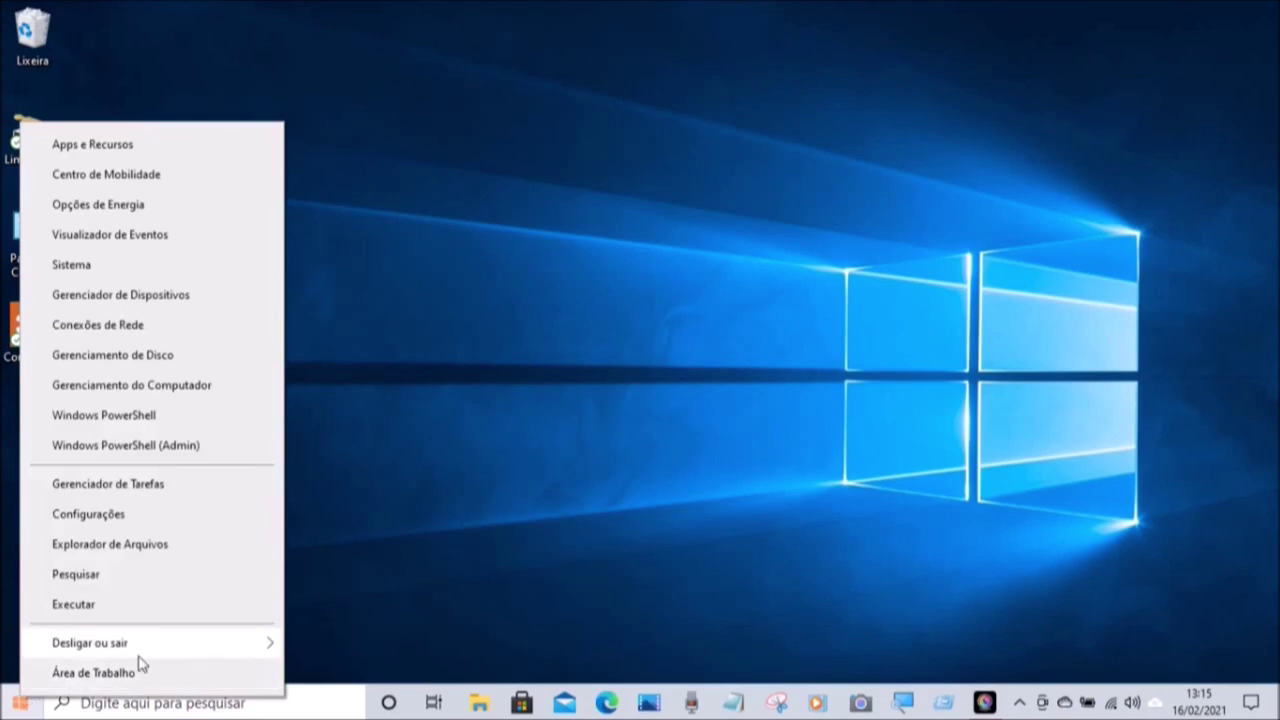
pyautogui.moveTo(139, 658)
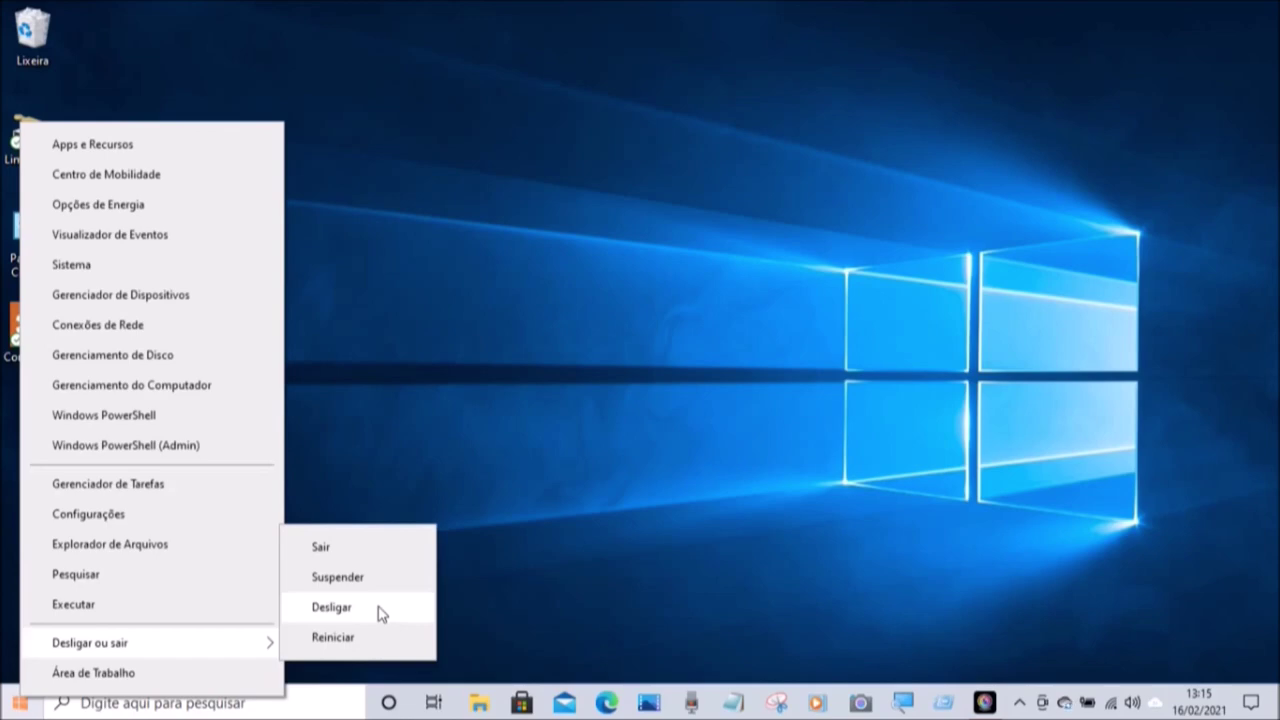
pyautogui.click(381, 612)
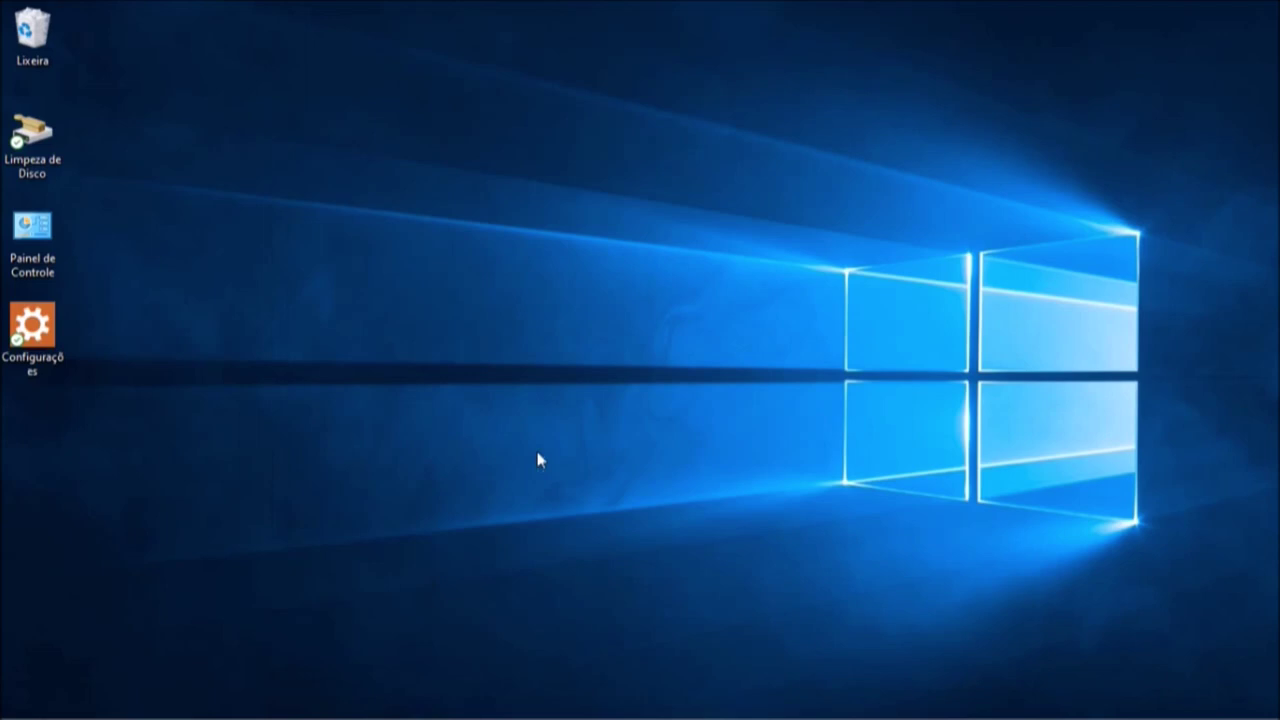